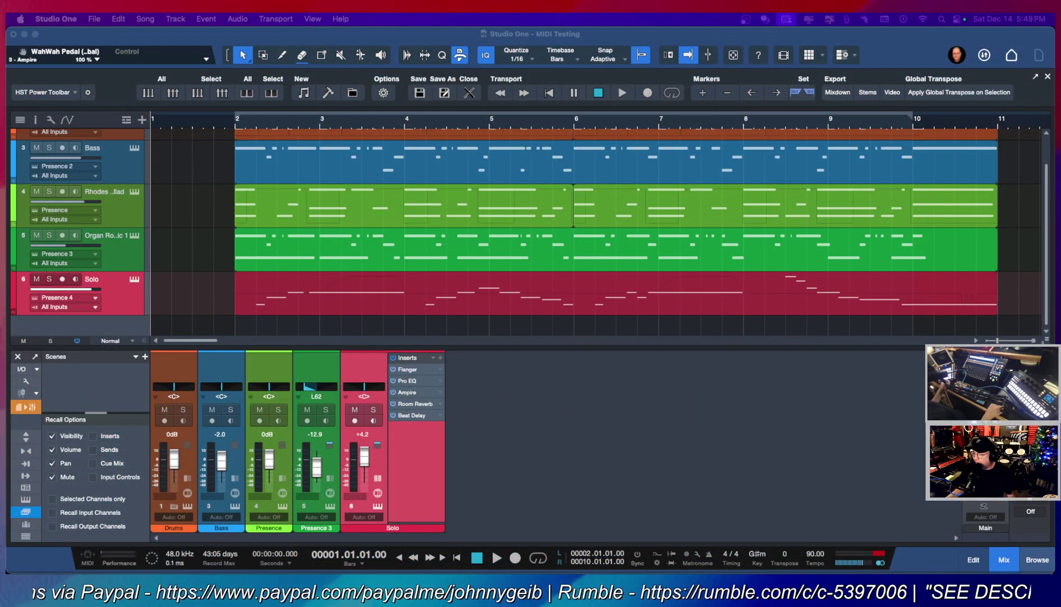
Step: Open the instrument browser, widen it, and set playback to start at bar 1 beat 4
{"action": "left_click", "coordinate": [1037, 559]}
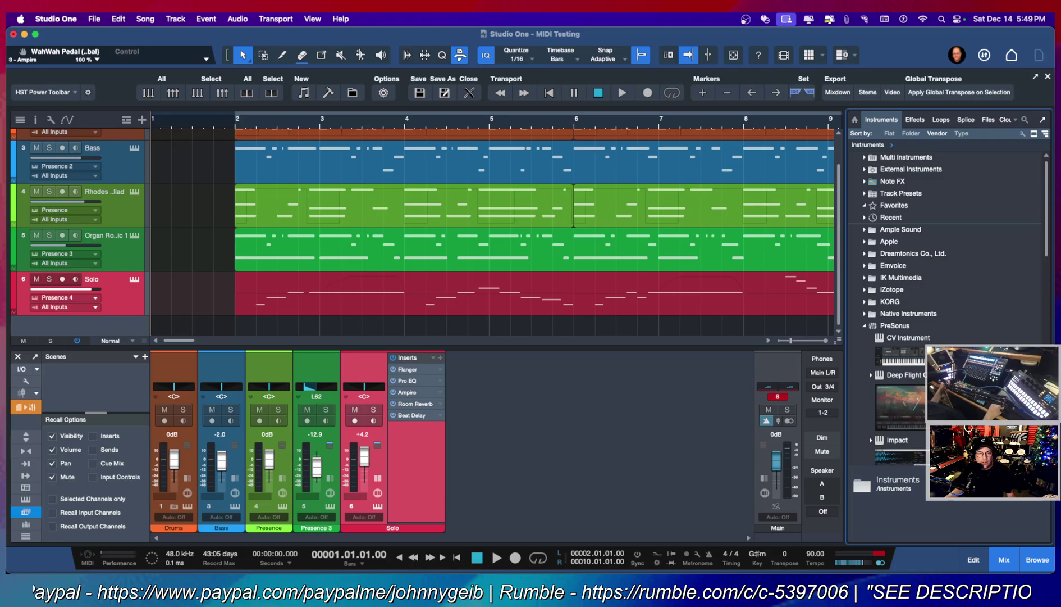
{"action": "left_click_drag", "start_coordinate": [846, 290], "coordinate": [917, 287]}
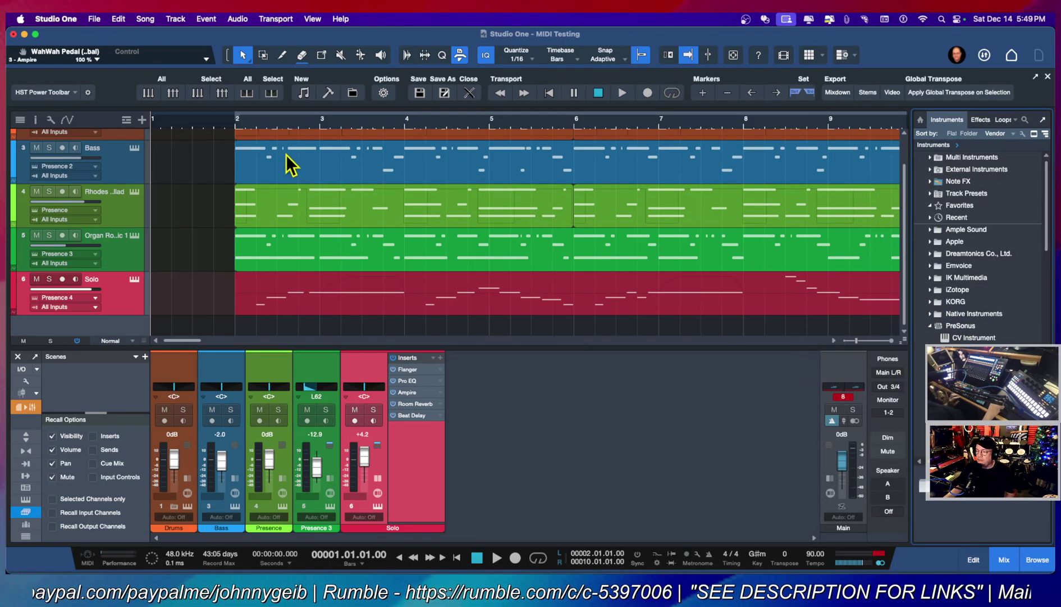
{"action": "left_click", "coordinate": [222, 126]}
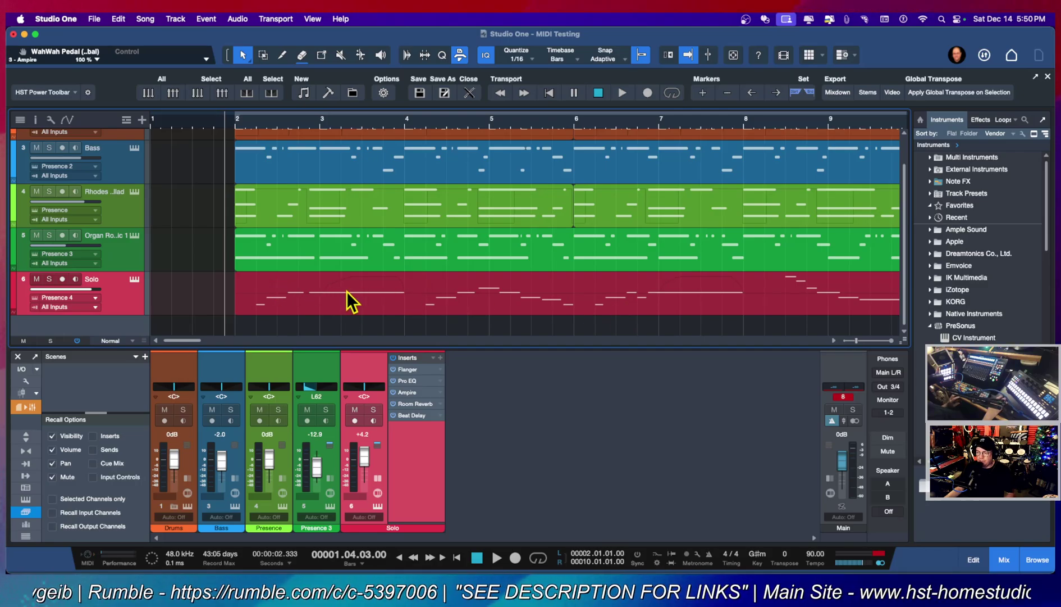
Step: During playback, lower the Solo channel volume from +4.2 to +3.7 dB
{"action": "key", "text": "space"}
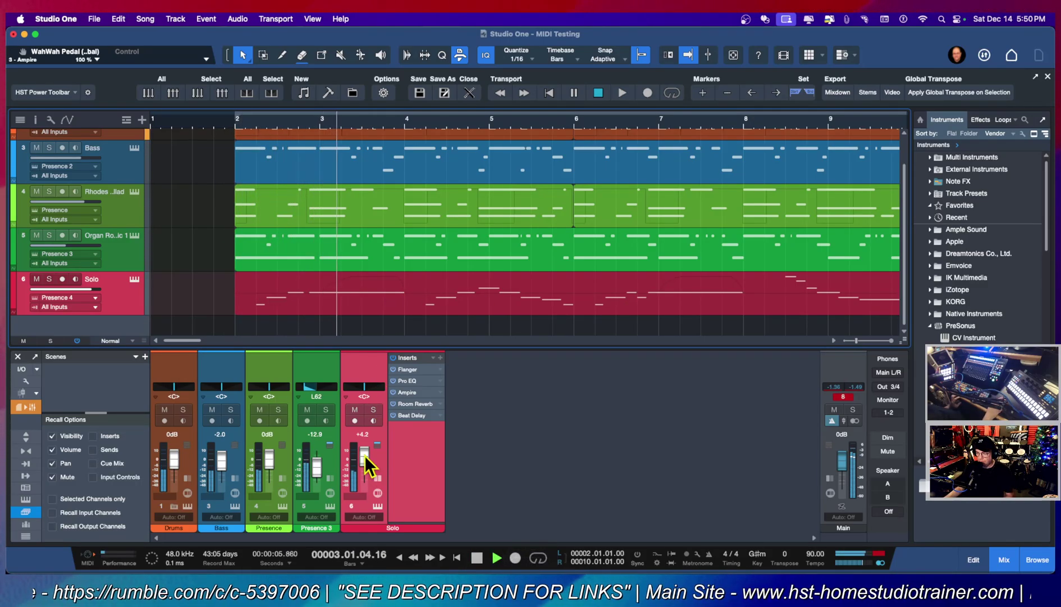
{"action": "scroll", "coordinate": [366, 464], "scroll_direction": "down", "scroll_amount": 2}
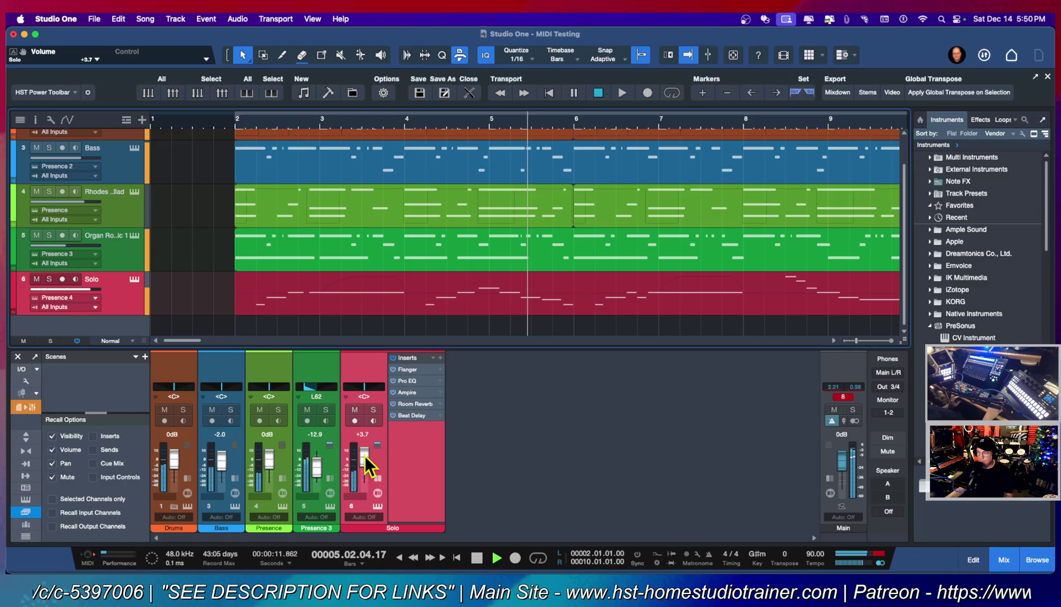
{"action": "key", "text": "space"}
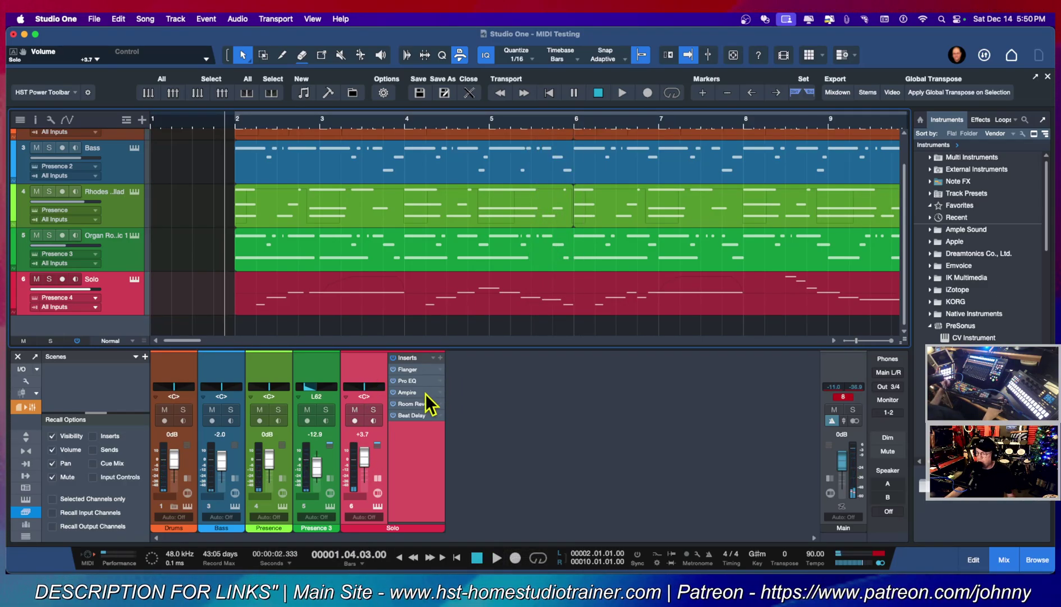
Step: Open the Solo channel's Ampire editor, turn on the Wah Wah pedal, and sweep it to 26 % during playback
{"action": "left_click", "coordinate": [408, 393]}
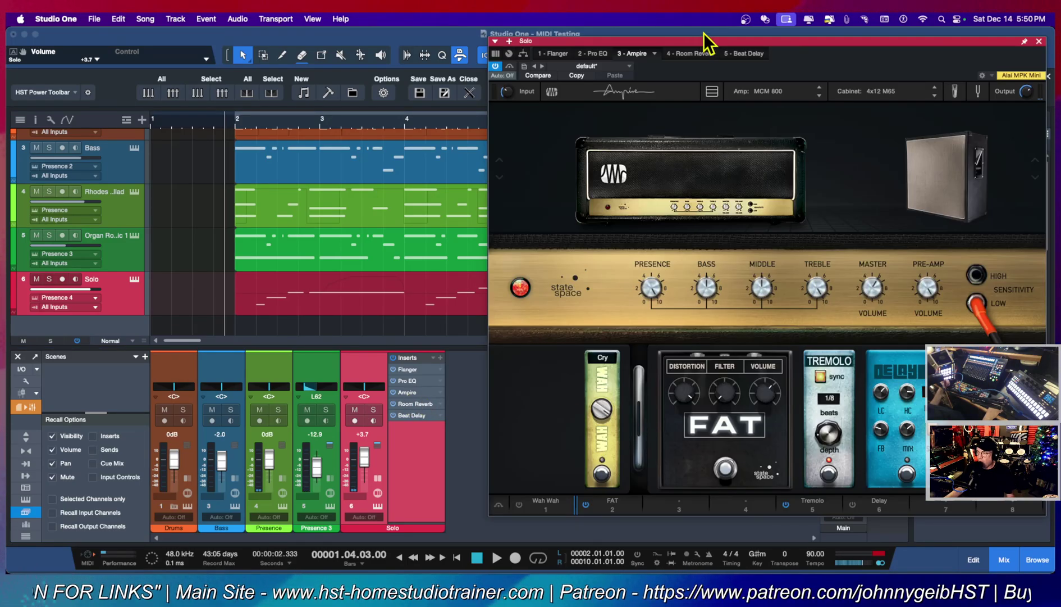
{"action": "left_click_drag", "start_coordinate": [699, 48], "coordinate": [677, 48]}
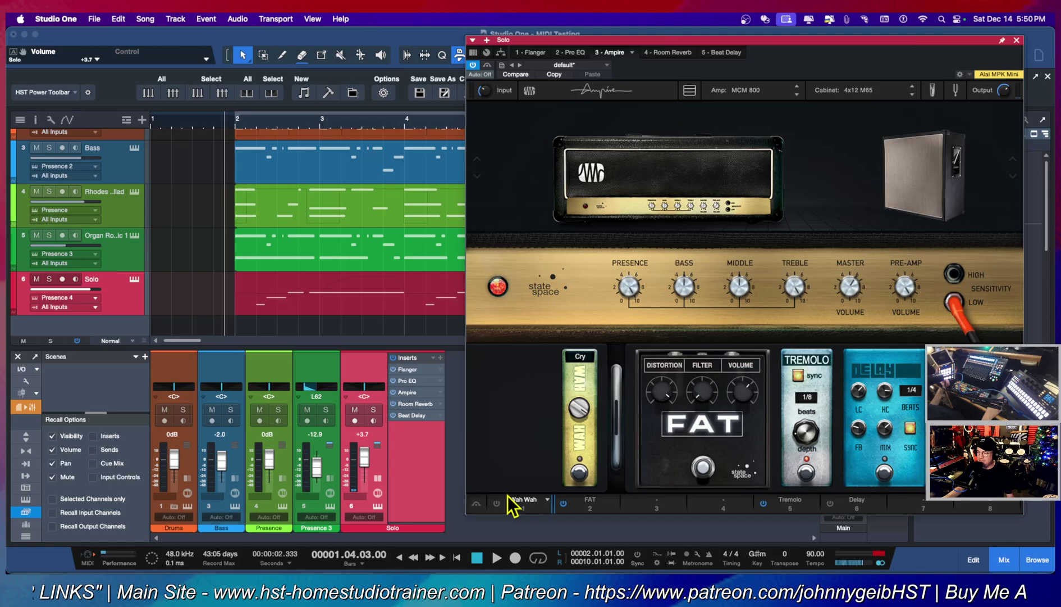
{"action": "mouse_move", "coordinate": [580, 407]}
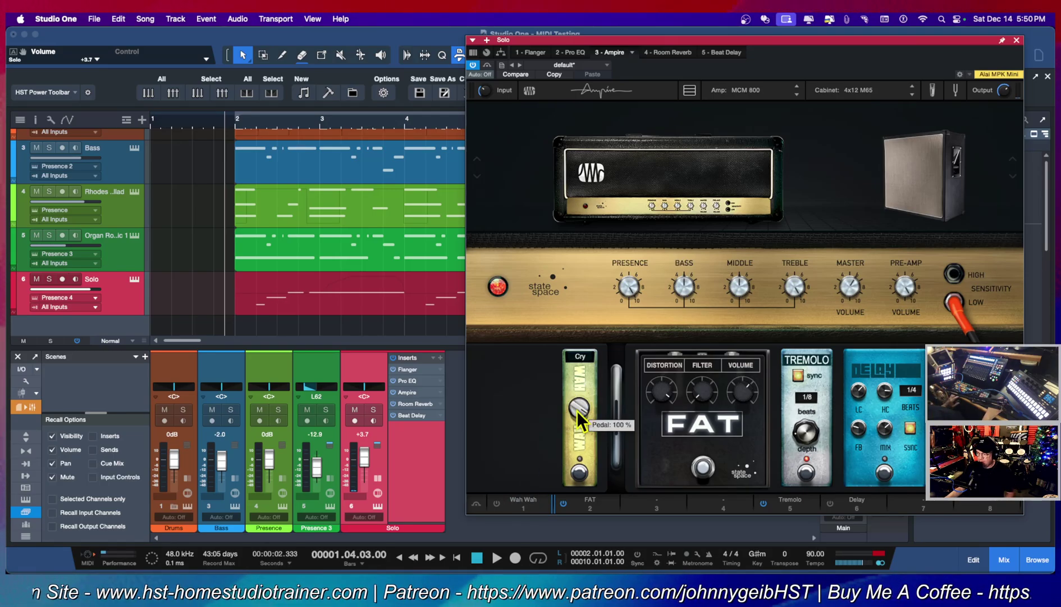
{"action": "left_click", "coordinate": [580, 472]}
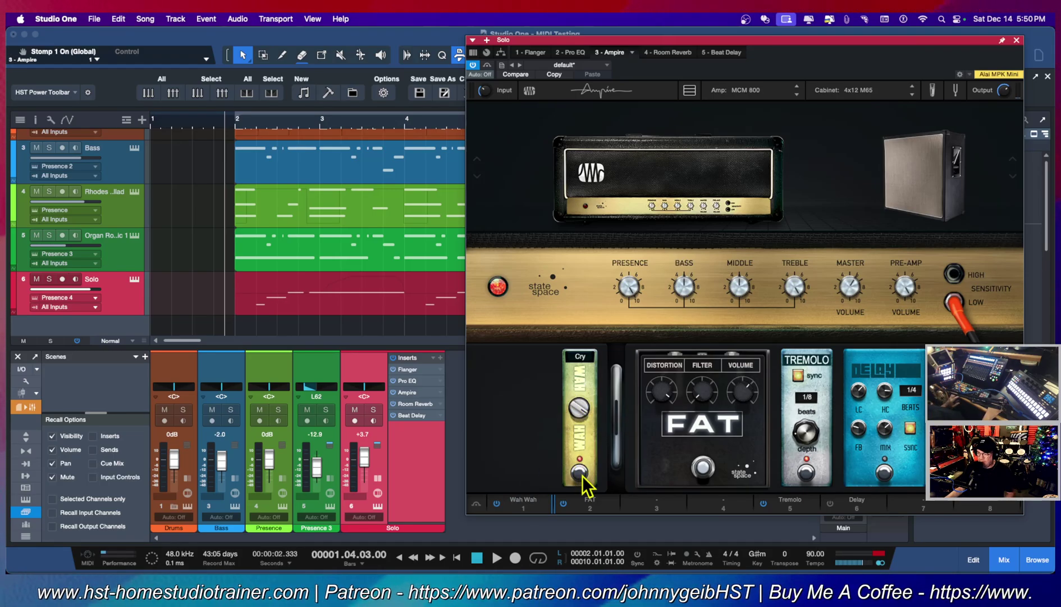
{"action": "key", "text": "space"}
{"action": "left_click_drag", "start_coordinate": [578, 405], "coordinate": [585, 499]}
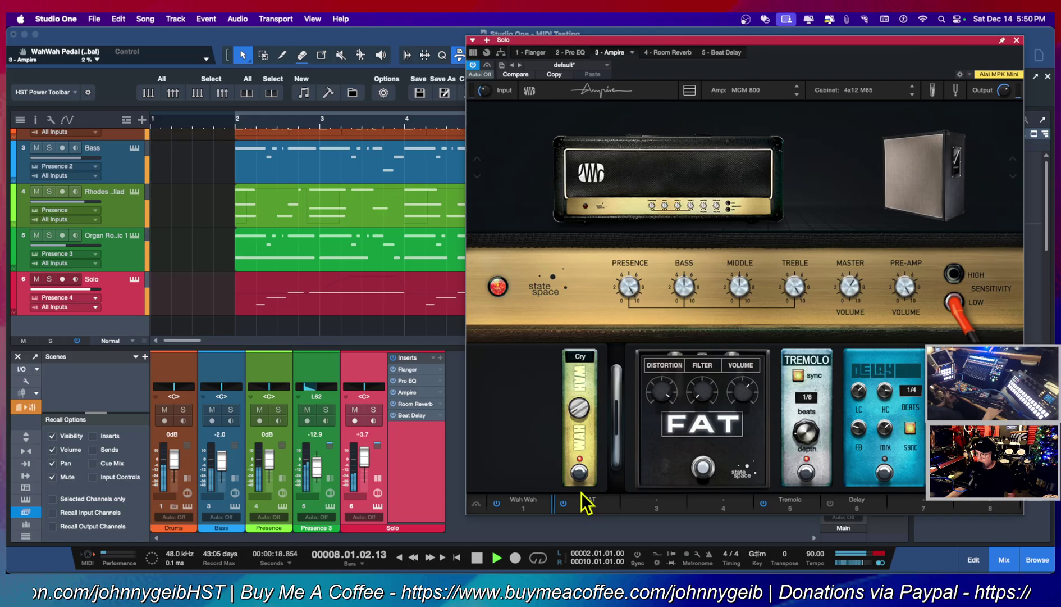
Step: Audition the Fox and PWV wah characters during playback, sweeping the pedal to 0 %
{"action": "key", "text": "space"}
{"action": "left_click", "coordinate": [583, 356]}
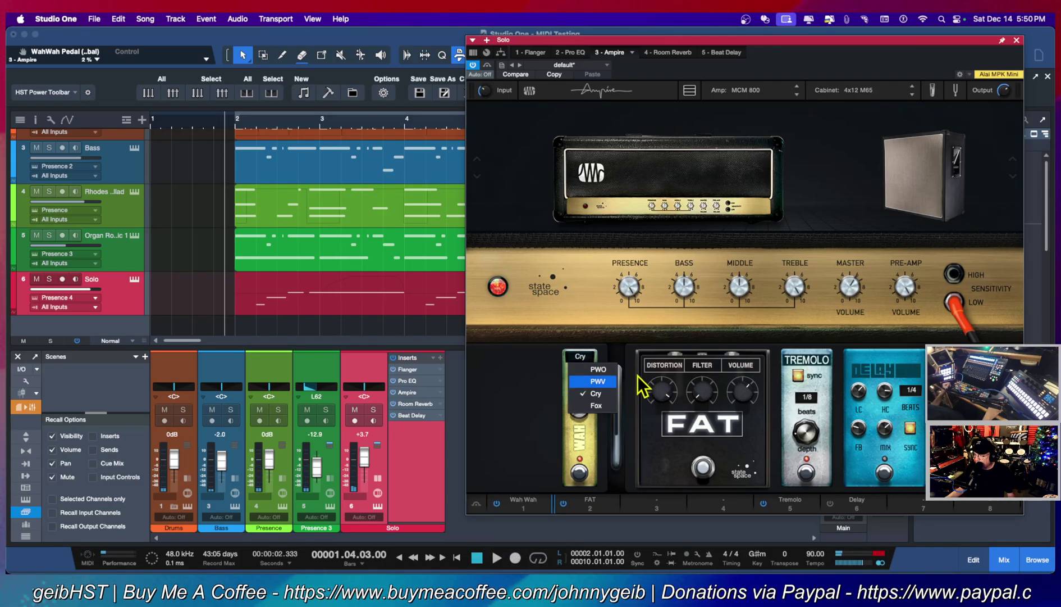
{"action": "left_click", "coordinate": [596, 405]}
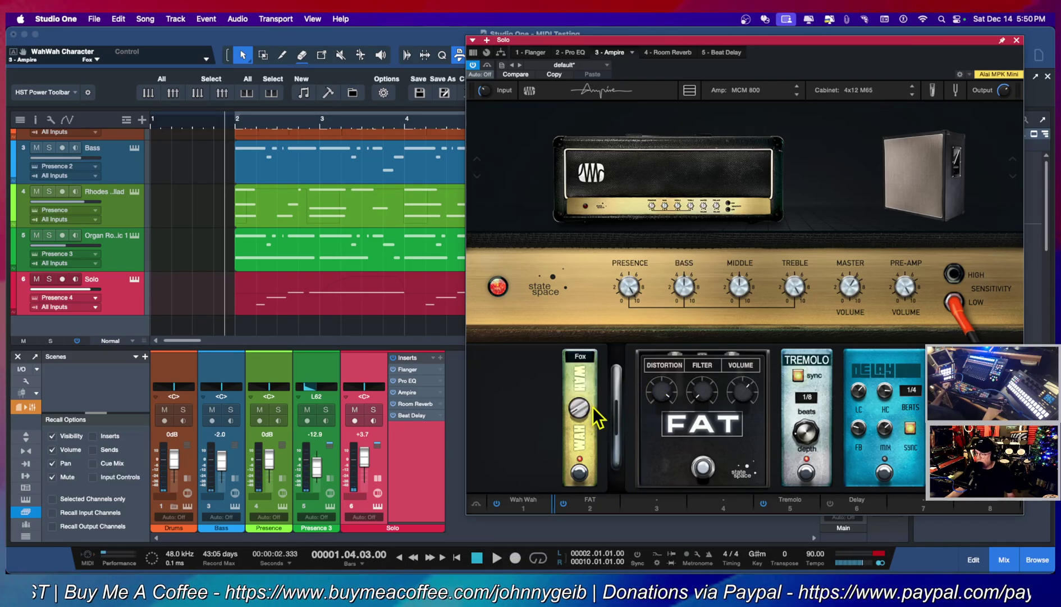
{"action": "key", "text": "space"}
{"action": "left_click_drag", "start_coordinate": [579, 408], "coordinate": [578, 362]}
{"action": "key", "text": "space"}
{"action": "left_click", "coordinate": [580, 356]}
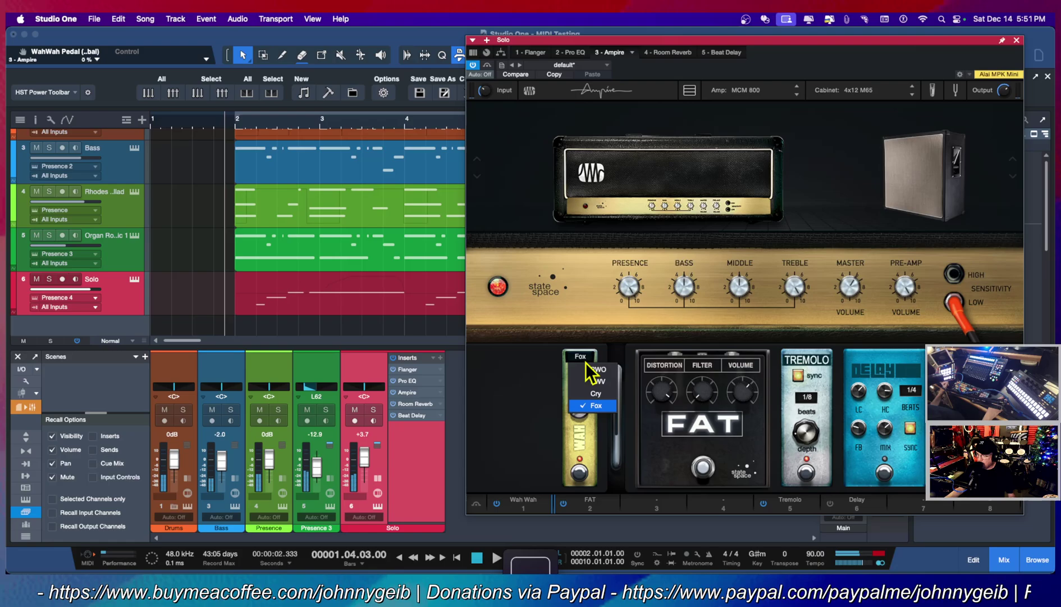
{"action": "left_click", "coordinate": [598, 381]}
{"action": "key", "text": "space"}
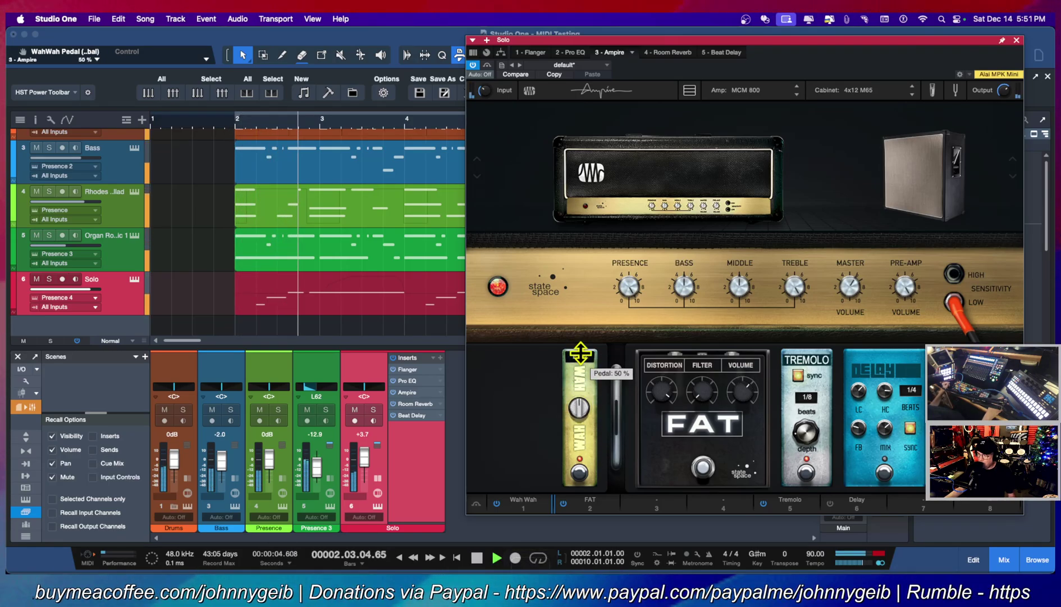
{"action": "key", "text": "space"}
Step: Audition the PWO character with the pedal at 65 %, then switch back to Cry at 0 %
{"action": "left_click", "coordinate": [580, 356]}
{"action": "left_click", "coordinate": [594, 370]}
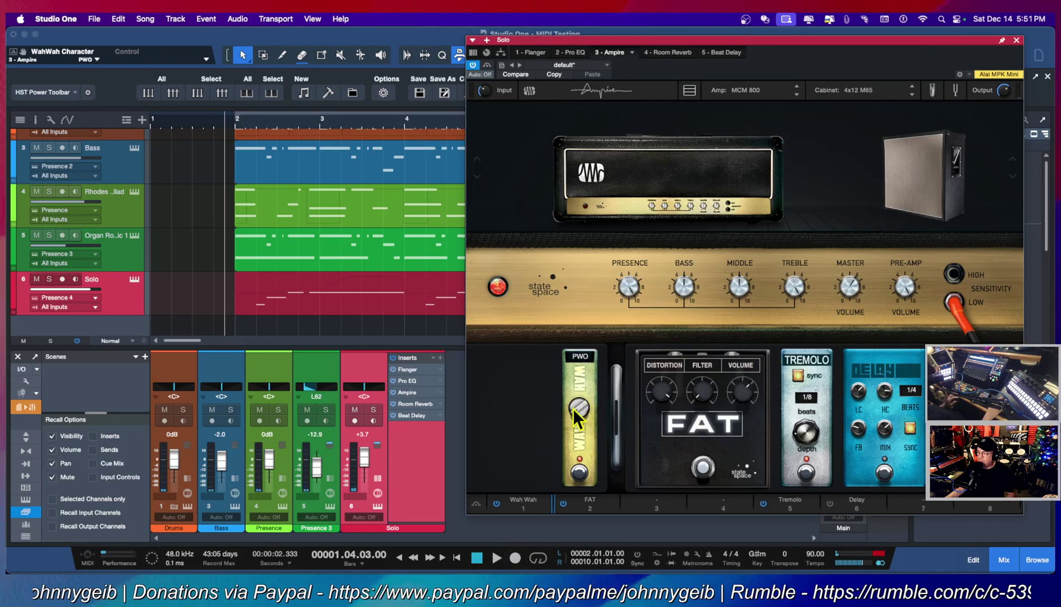
{"action": "key", "text": "space"}
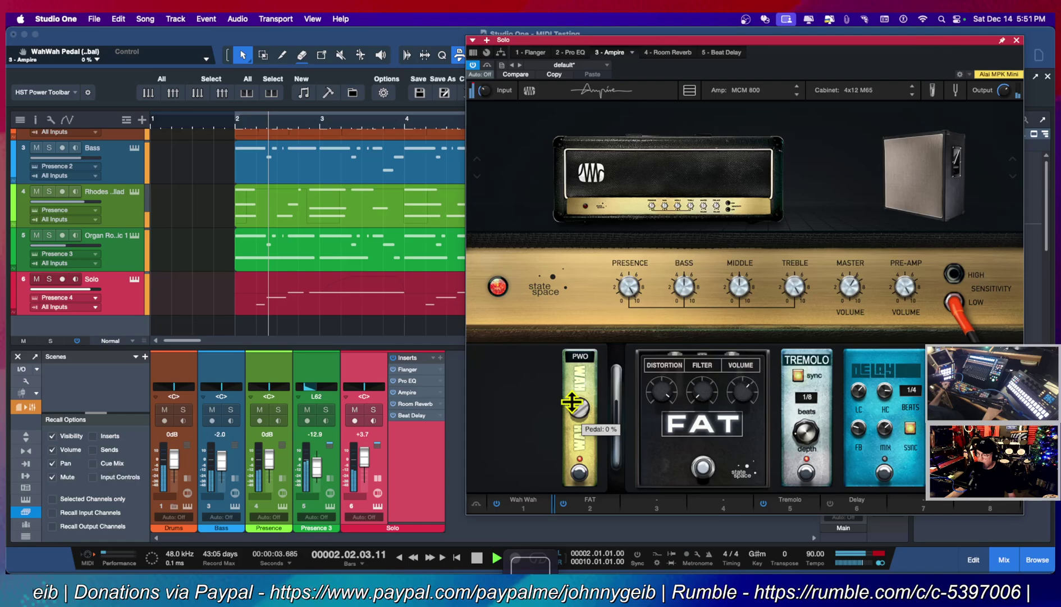
{"action": "mouse_move", "coordinate": [572, 402]}
{"action": "left_mouse_down"}
{"action": "mouse_move", "coordinate": [576, 438]}
{"action": "mouse_move", "coordinate": [576, 415]}
{"action": "left_mouse_up"}
{"action": "key", "text": "space"}
{"action": "left_click", "coordinate": [581, 356]}
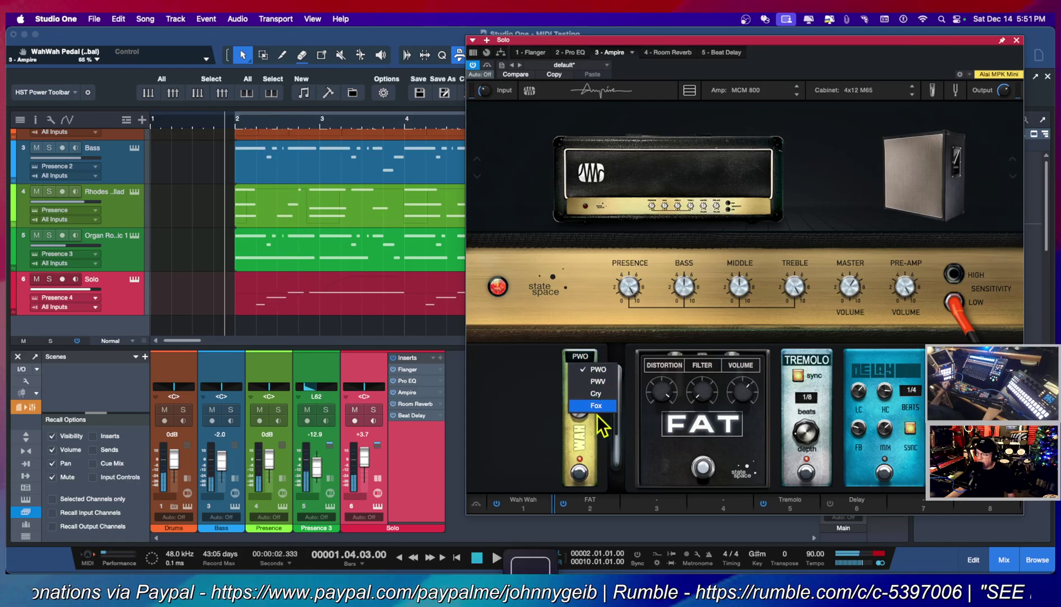
{"action": "left_click", "coordinate": [595, 393]}
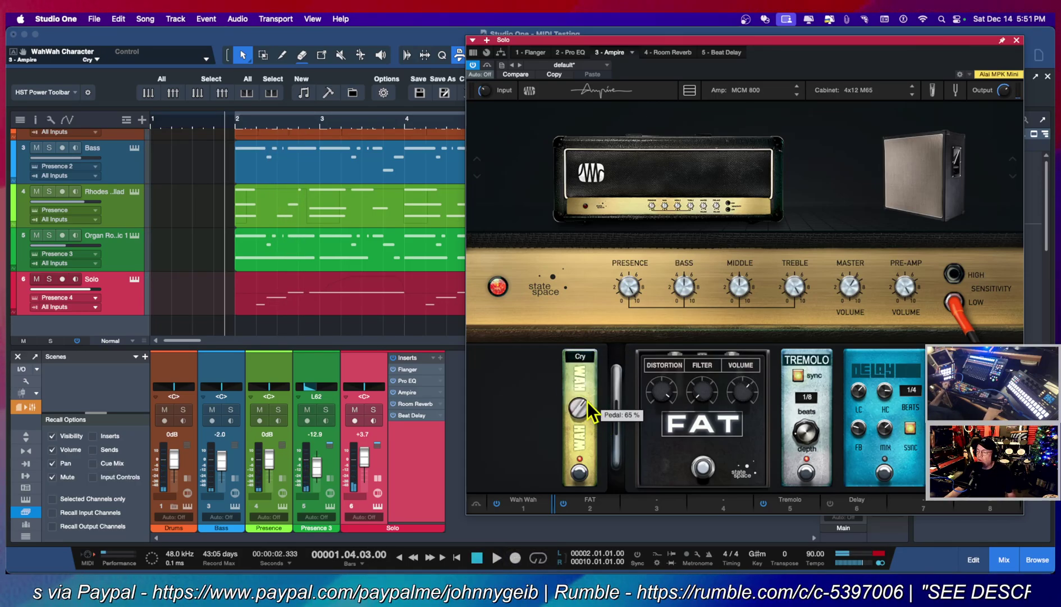
{"action": "left_click_drag", "start_coordinate": [590, 412], "coordinate": [588, 487]}
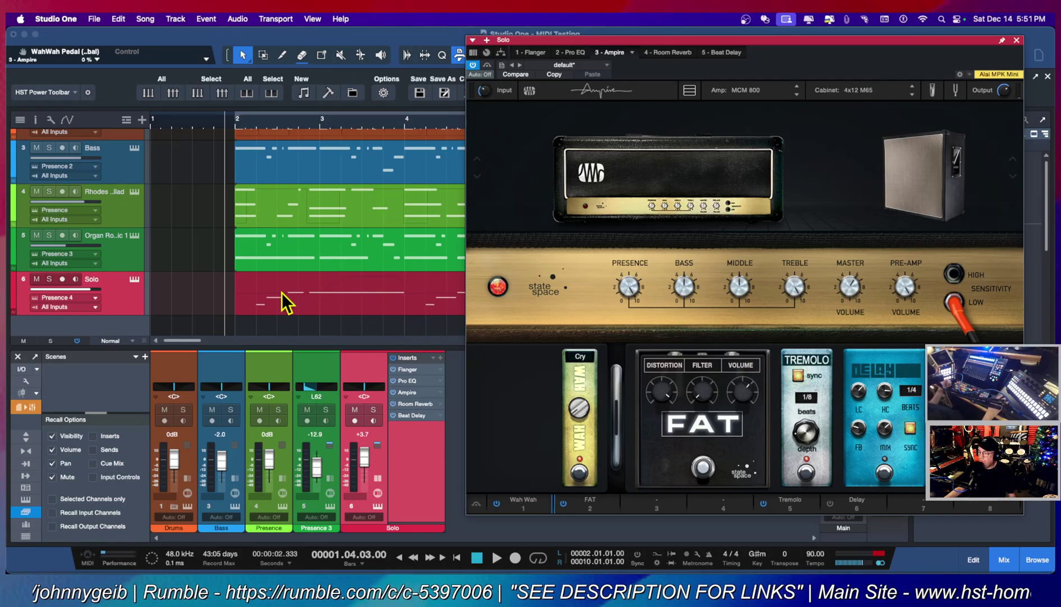
Step: Add the WahWah Pedal automation lane under the Solo track and nudge the pedal partway up
{"action": "right_click", "coordinate": [577, 406]}
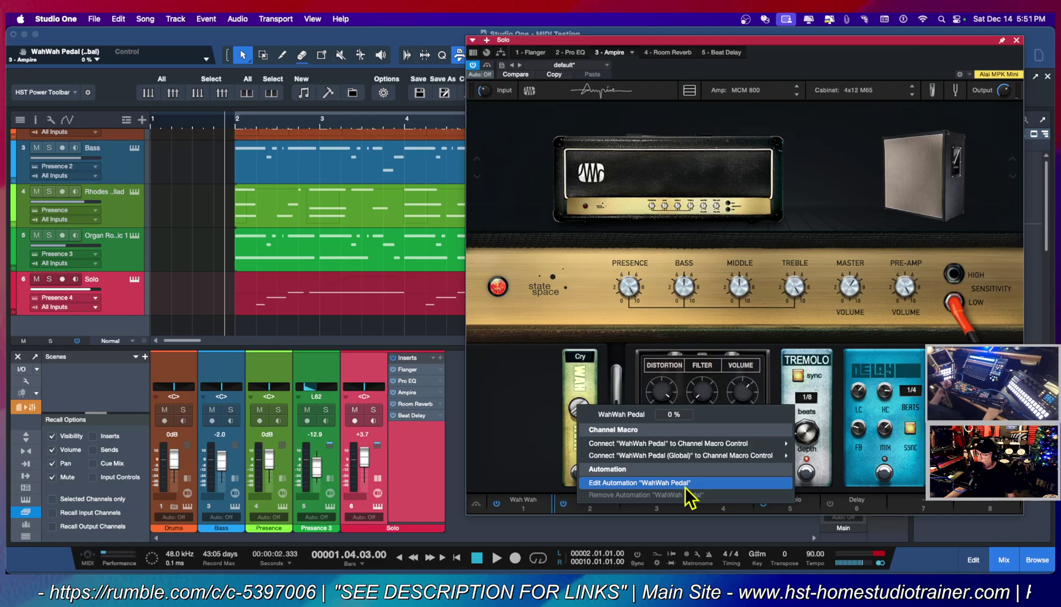
{"action": "left_click", "coordinate": [627, 484]}
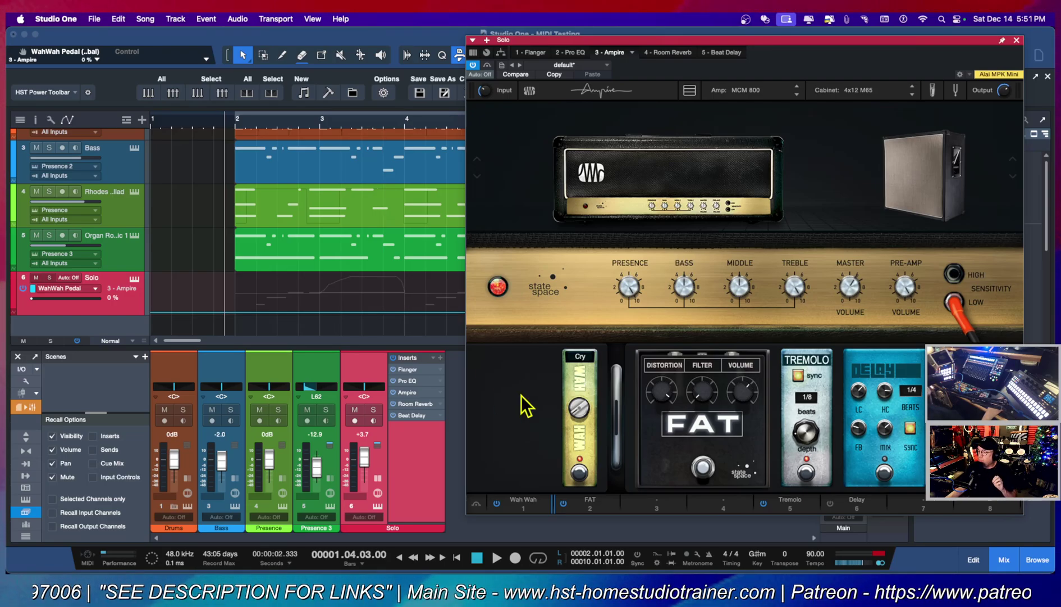
{"action": "left_click_drag", "start_coordinate": [584, 410], "coordinate": [502, 432]}
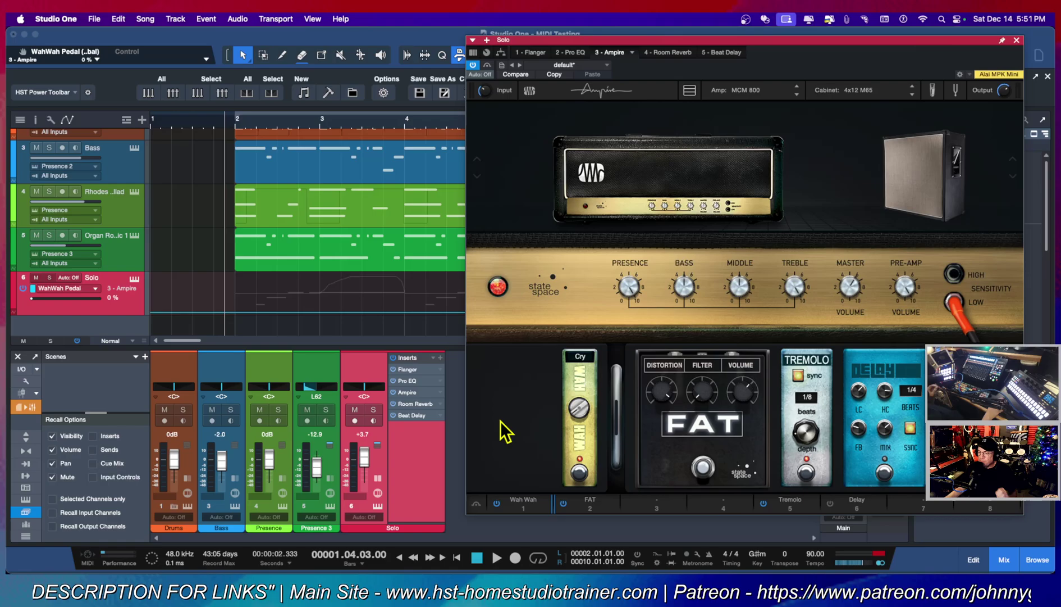
Step: Change the Solo track's automation mode from Off to Write
{"action": "left_click", "coordinate": [70, 279]}
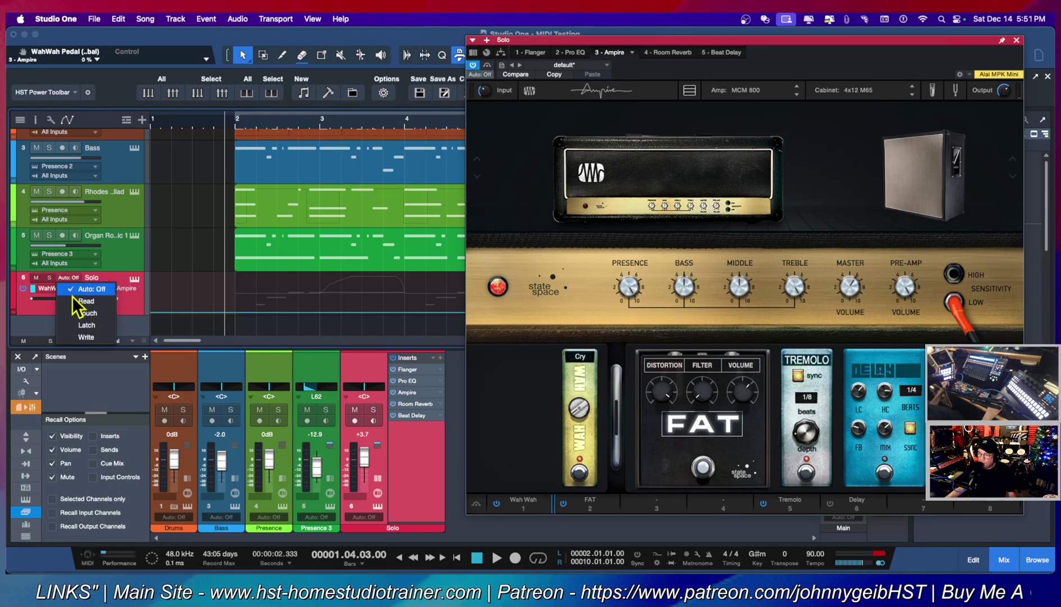
{"action": "left_click", "coordinate": [79, 337]}
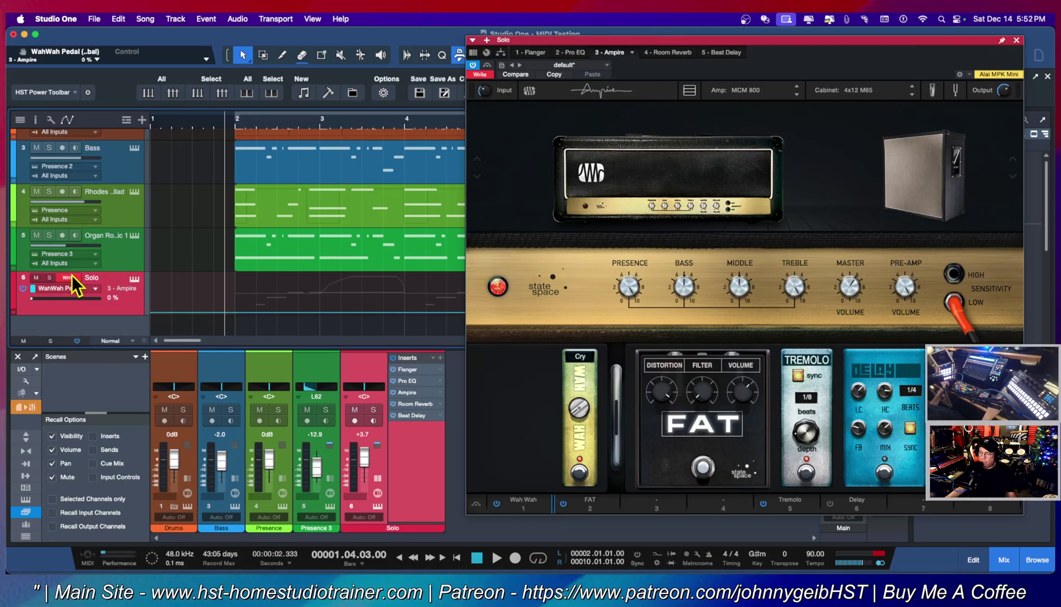
{"action": "left_click", "coordinate": [77, 289]}
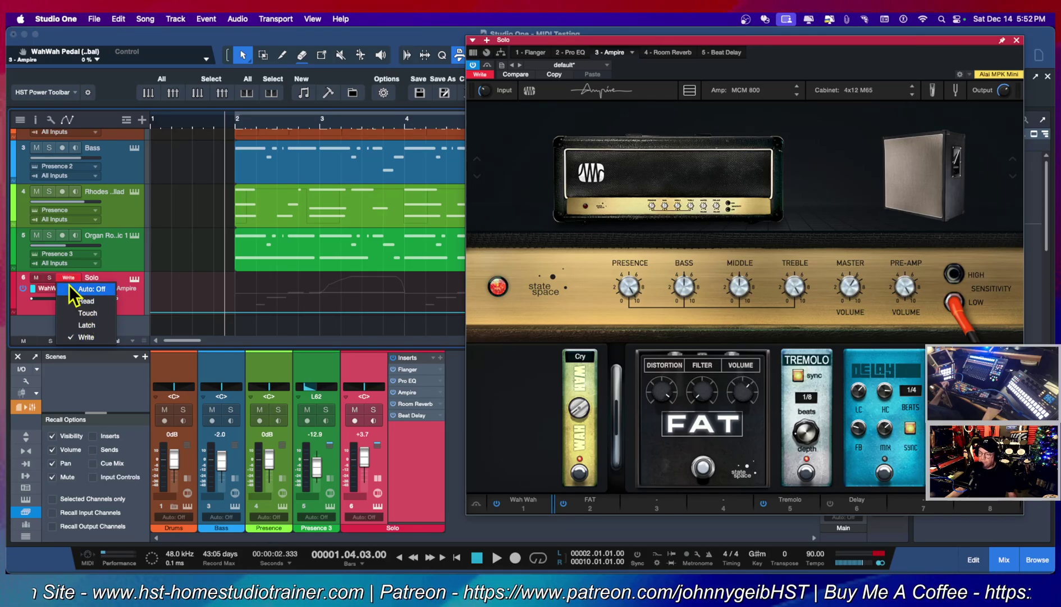
{"action": "left_click", "coordinate": [86, 337]}
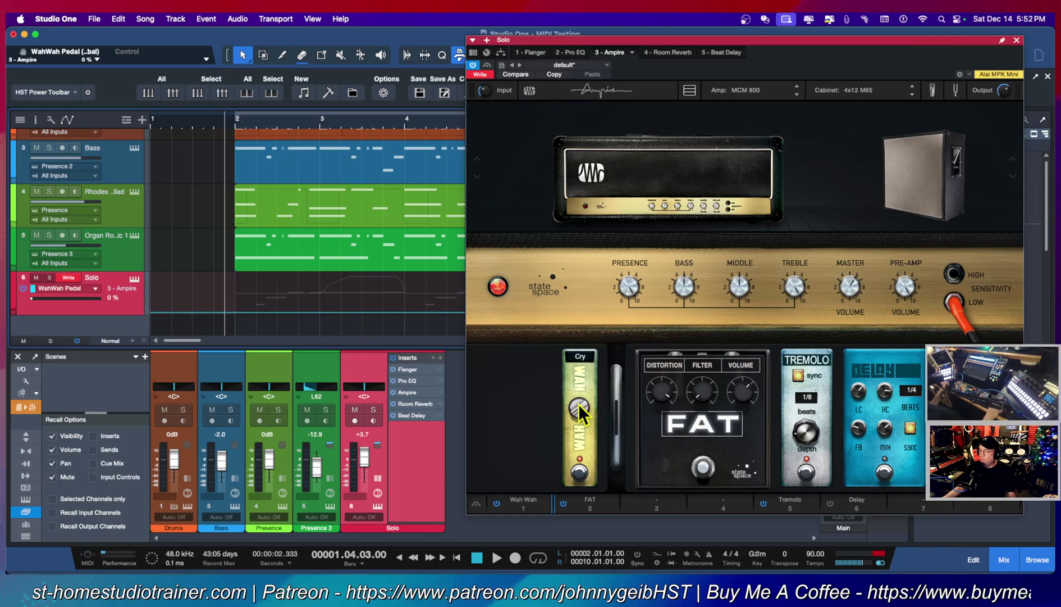
{"action": "mouse_move", "coordinate": [580, 409]}
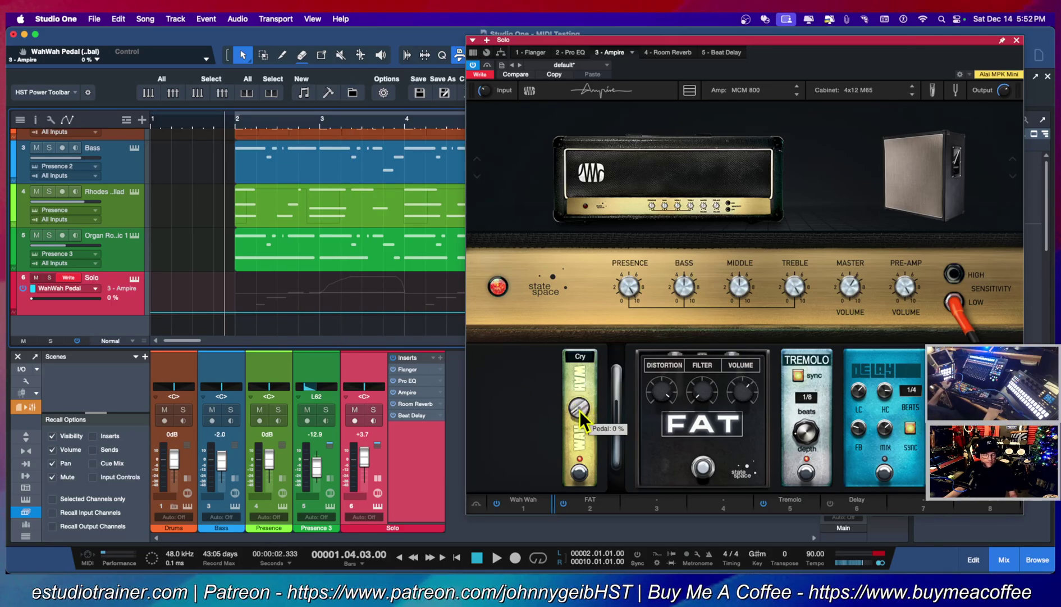
Step: Record the wah pedal sweeping up and back down to 0 % into the WahWah Pedal lane
{"action": "key", "text": "space"}
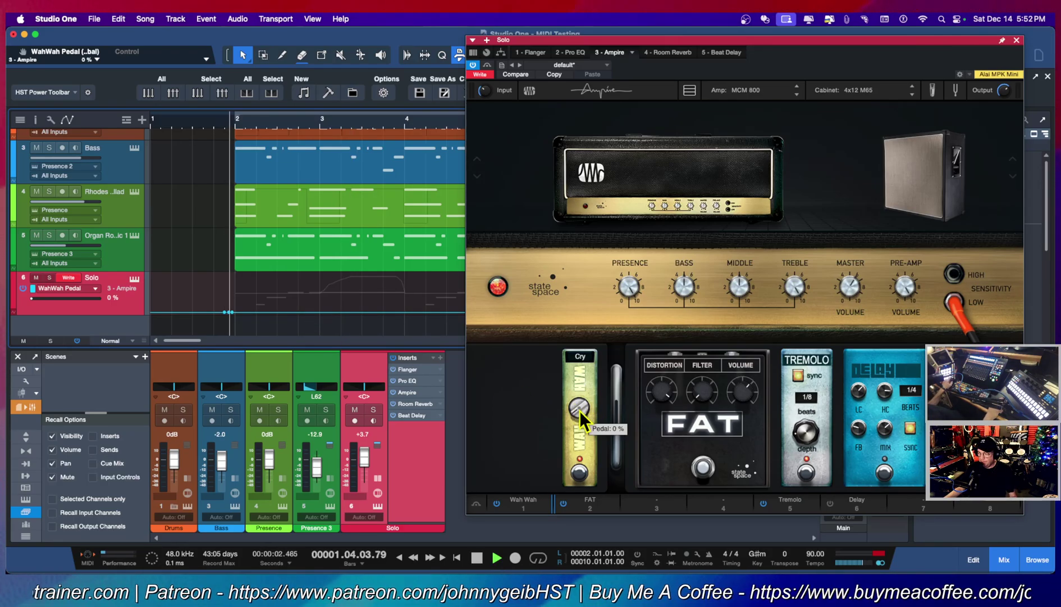
{"action": "mouse_move", "coordinate": [580, 409]}
{"action": "left_mouse_down"}
{"action": "mouse_move", "coordinate": [583, 326]}
{"action": "mouse_move", "coordinate": [582, 434]}
{"action": "mouse_move", "coordinate": [590, 313]}
{"action": "mouse_move", "coordinate": [585, 433]}
{"action": "mouse_move", "coordinate": [588, 361]}
{"action": "mouse_move", "coordinate": [579, 432]}
{"action": "mouse_move", "coordinate": [575, 364]}
{"action": "left_mouse_up"}
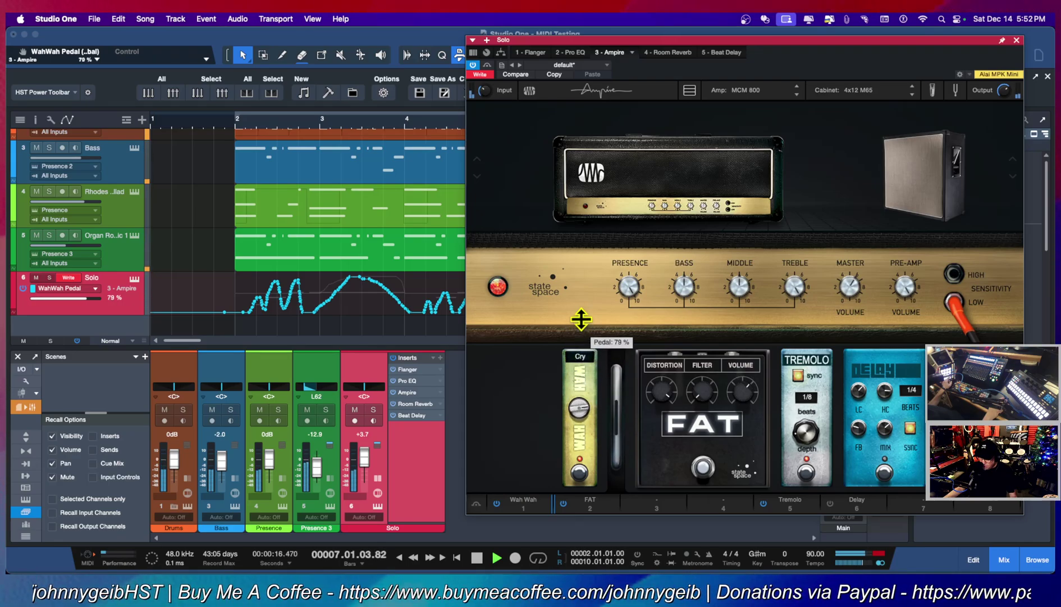
{"action": "left_click_drag", "start_coordinate": [581, 319], "coordinate": [585, 387]}
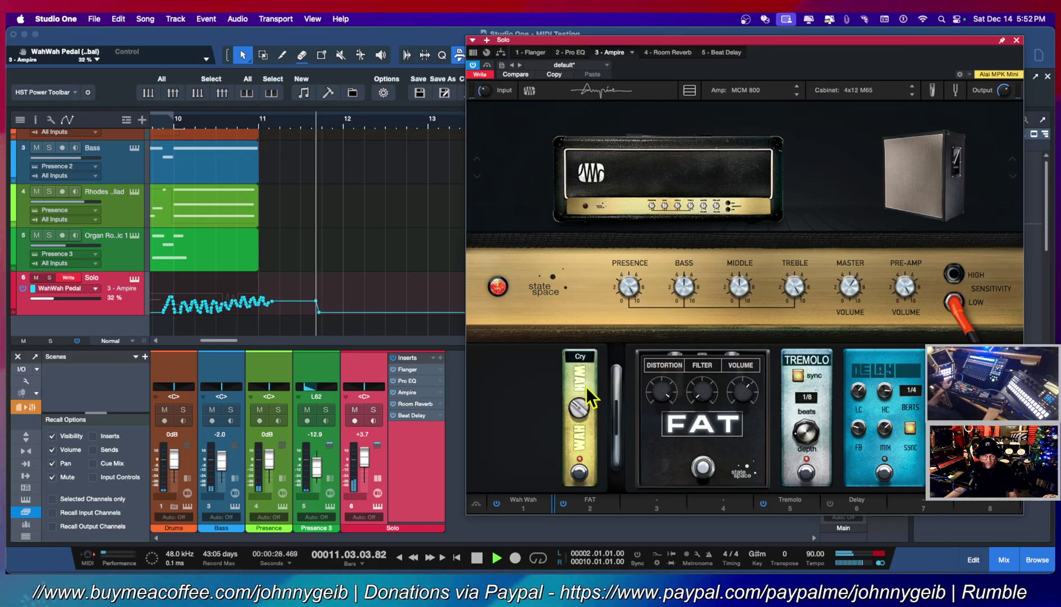
{"action": "key", "text": "space"}
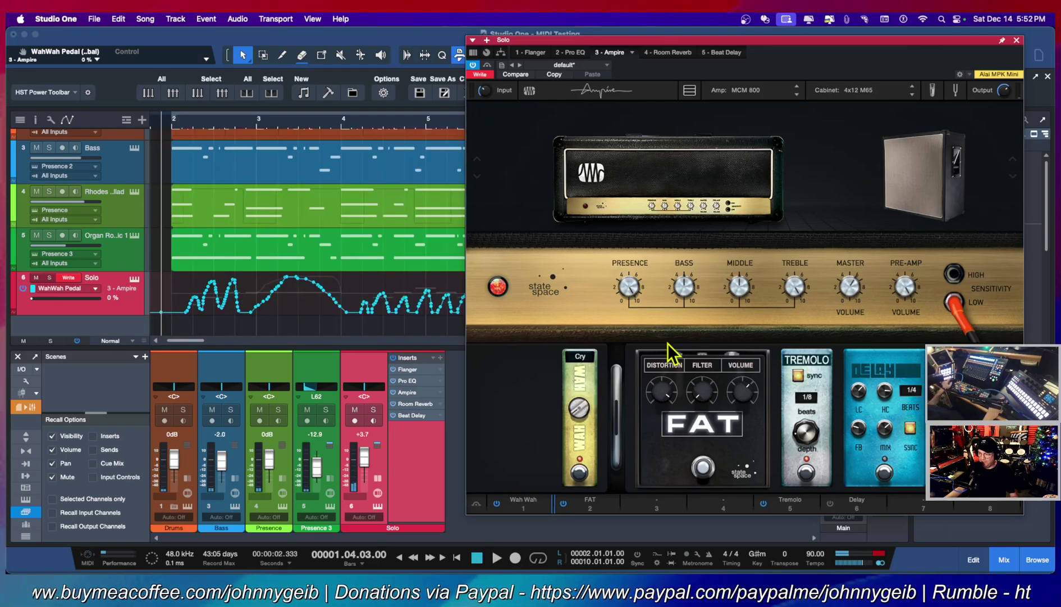
Step: Close the Ampire window, briefly play the song, and set the Solo track's automation to Read
{"action": "left_click", "coordinate": [1017, 40]}
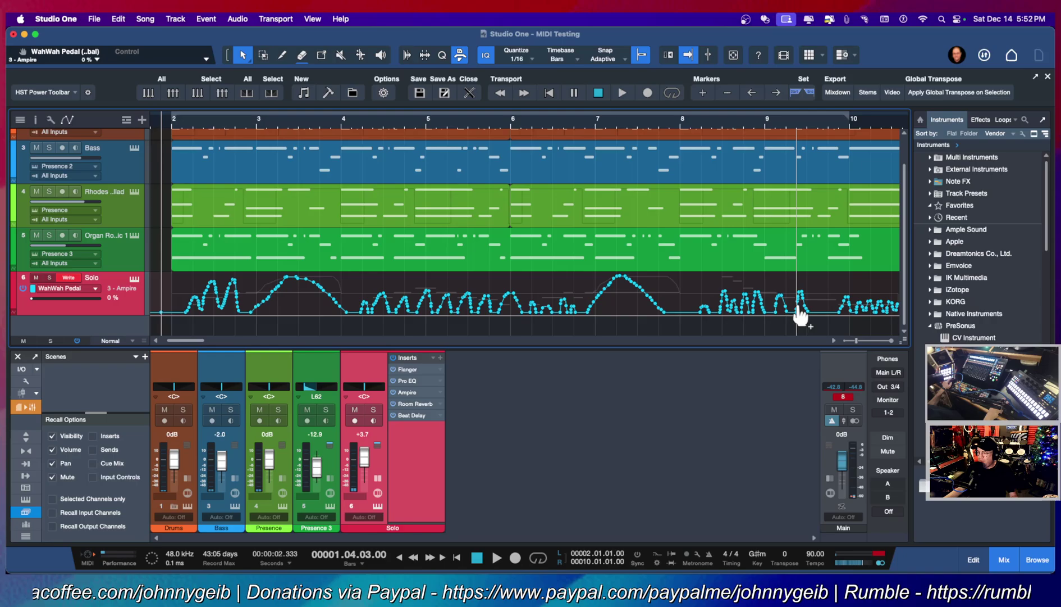
{"action": "key", "text": "space"}
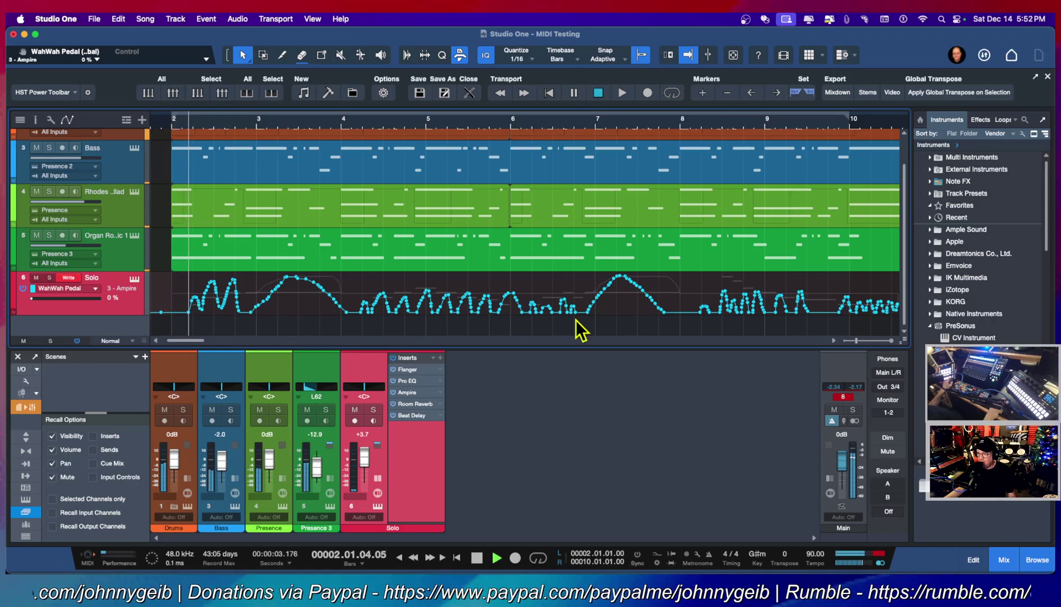
{"action": "key", "text": "space"}
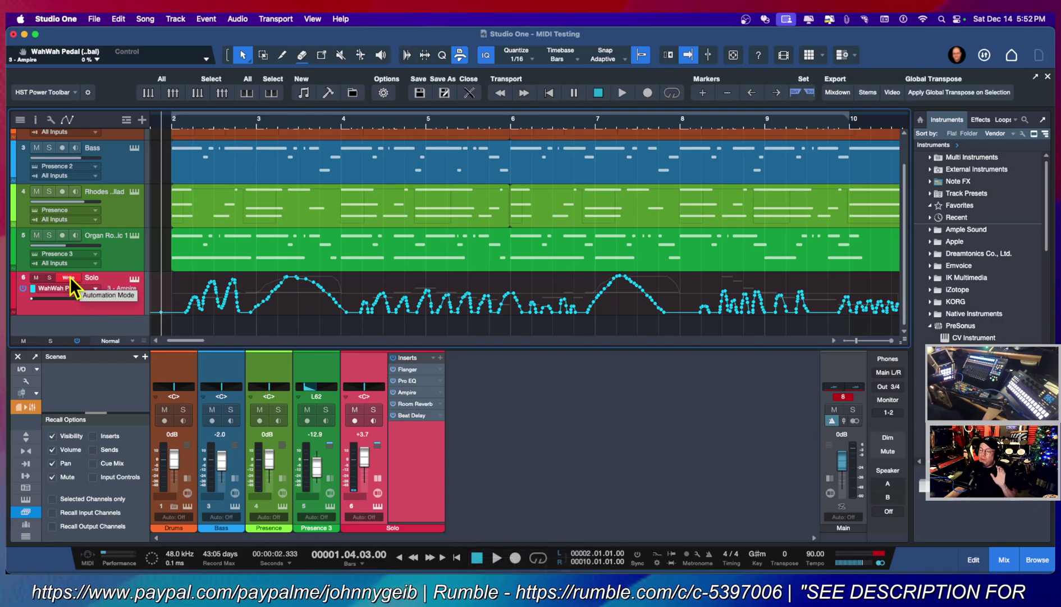
{"action": "left_click", "coordinate": [68, 278]}
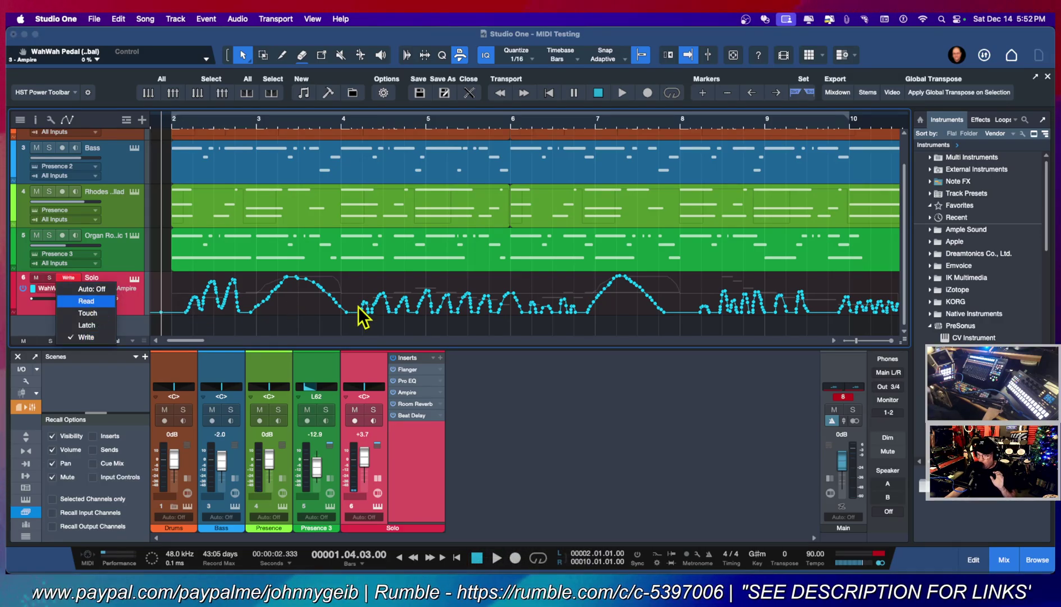
{"action": "left_click", "coordinate": [88, 305]}
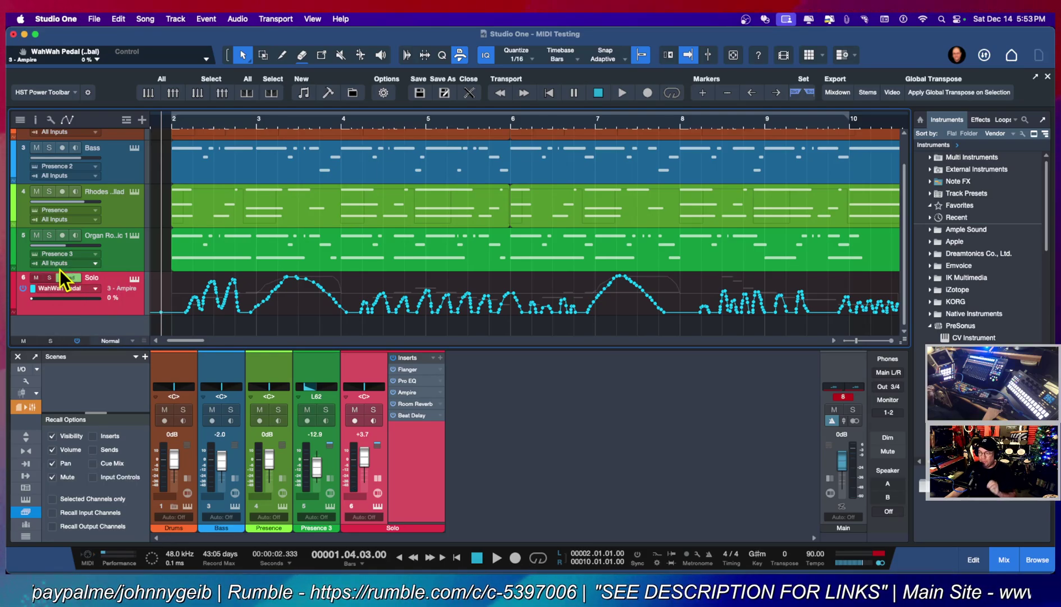
Step: Play back the recorded wah automation, then hide the browser to widen the arrangement
{"action": "key", "text": "space"}
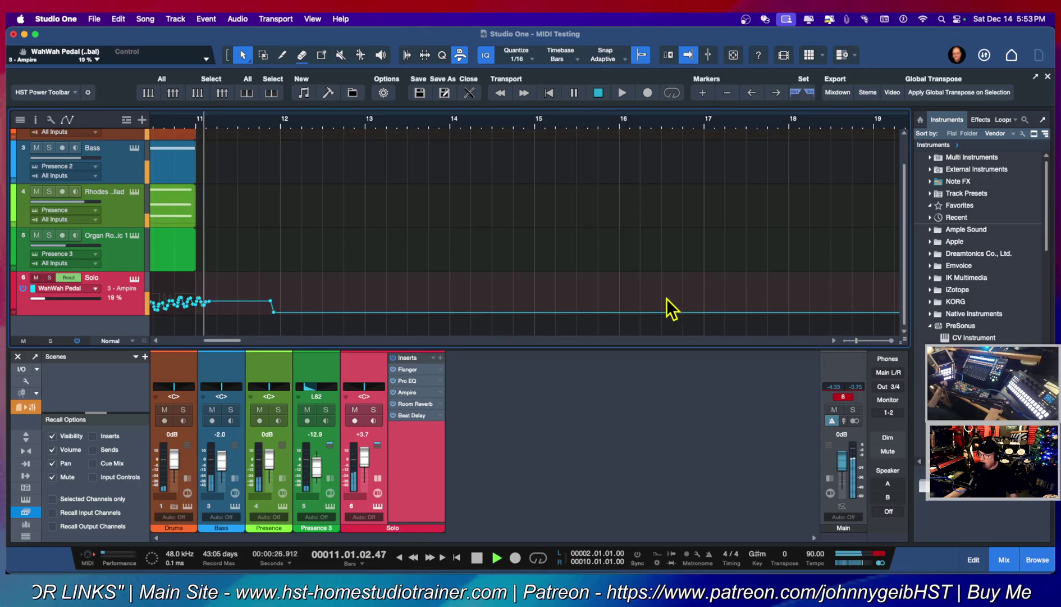
{"action": "key", "text": "space"}
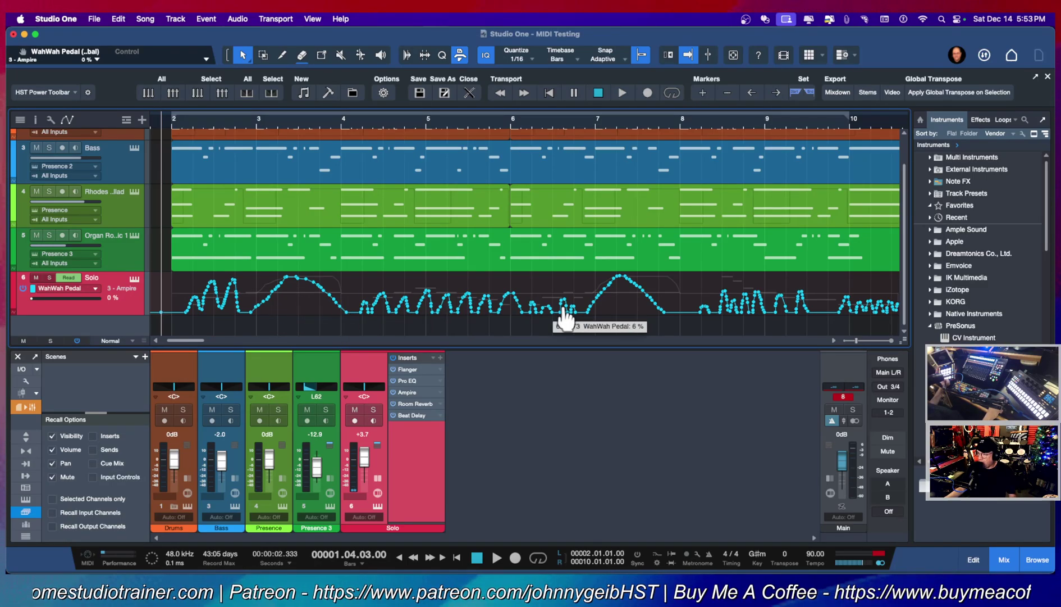
{"action": "left_click", "coordinate": [1037, 563]}
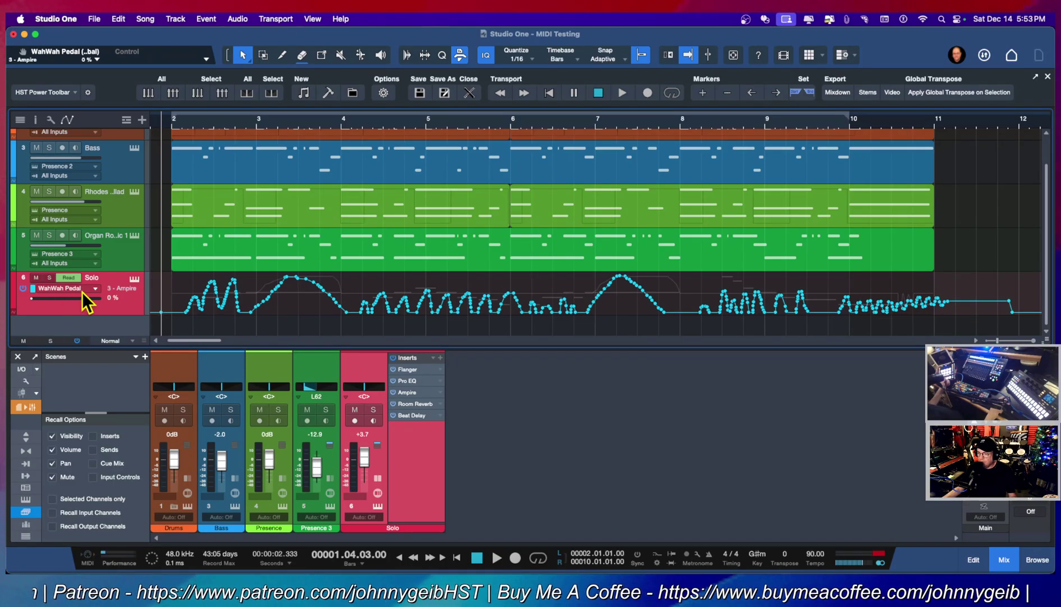
Step: Switch the Solo track to note view, open its part in the piano roll, and show an enlarged Pitch Bend lane
{"action": "left_click", "coordinate": [65, 121]}
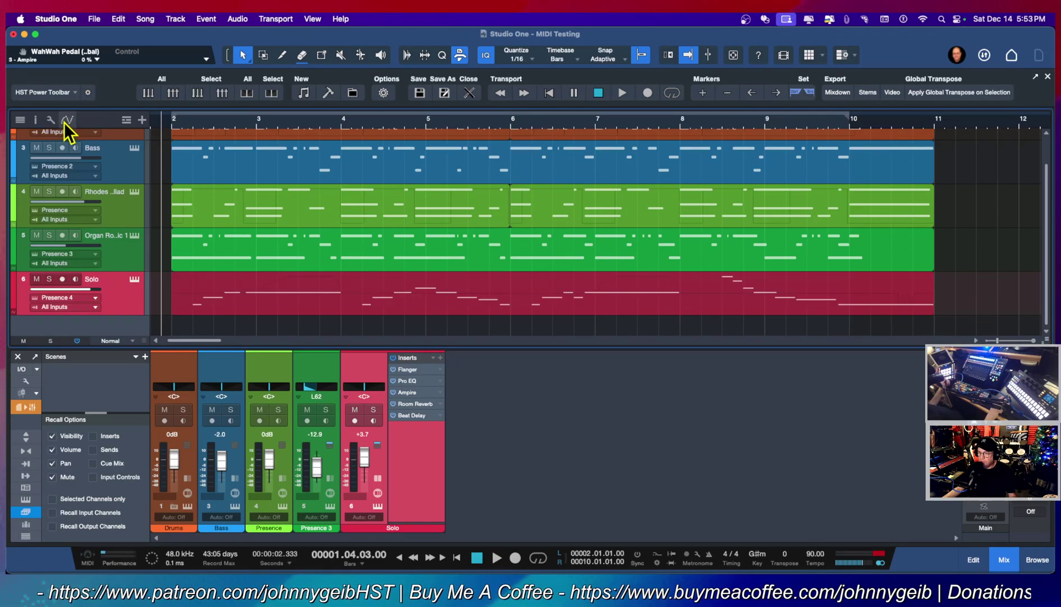
{"action": "double_click", "coordinate": [765, 303]}
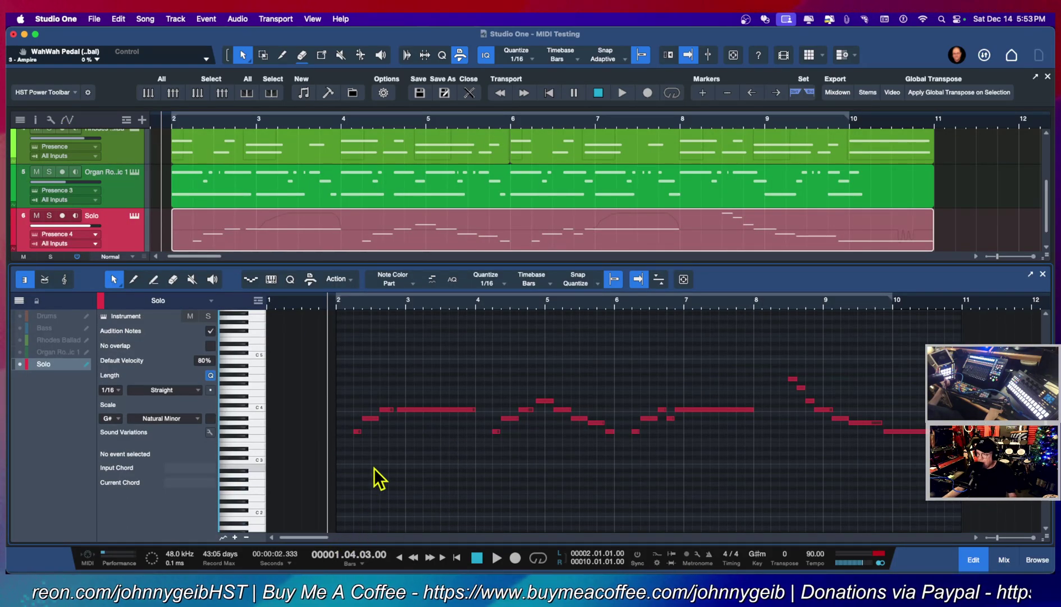
{"action": "scroll", "coordinate": [380, 478], "scroll_direction": "down", "scroll_amount": 3}
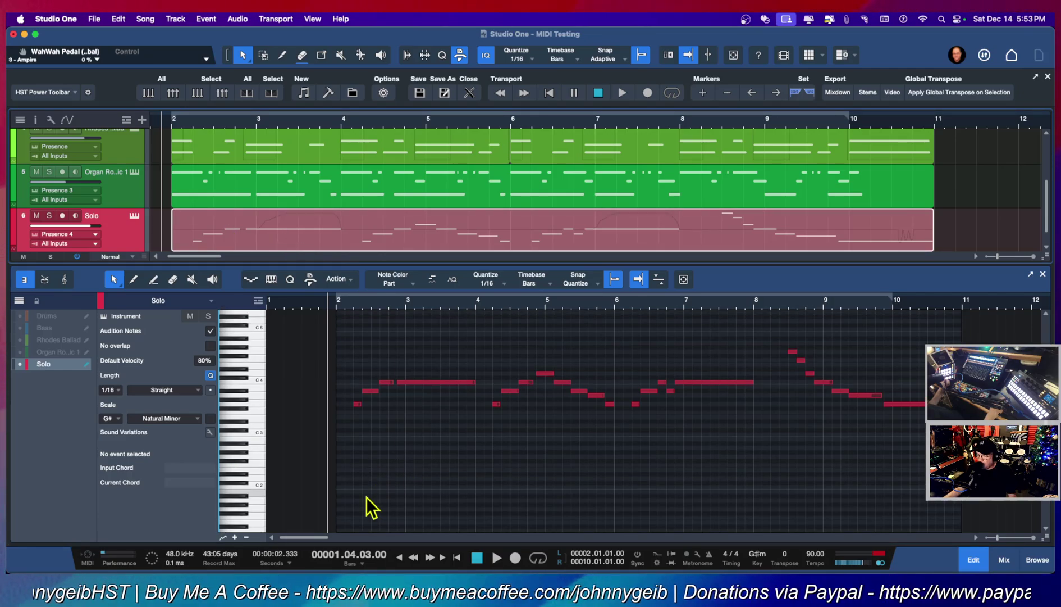
{"action": "left_click", "coordinate": [233, 540]}
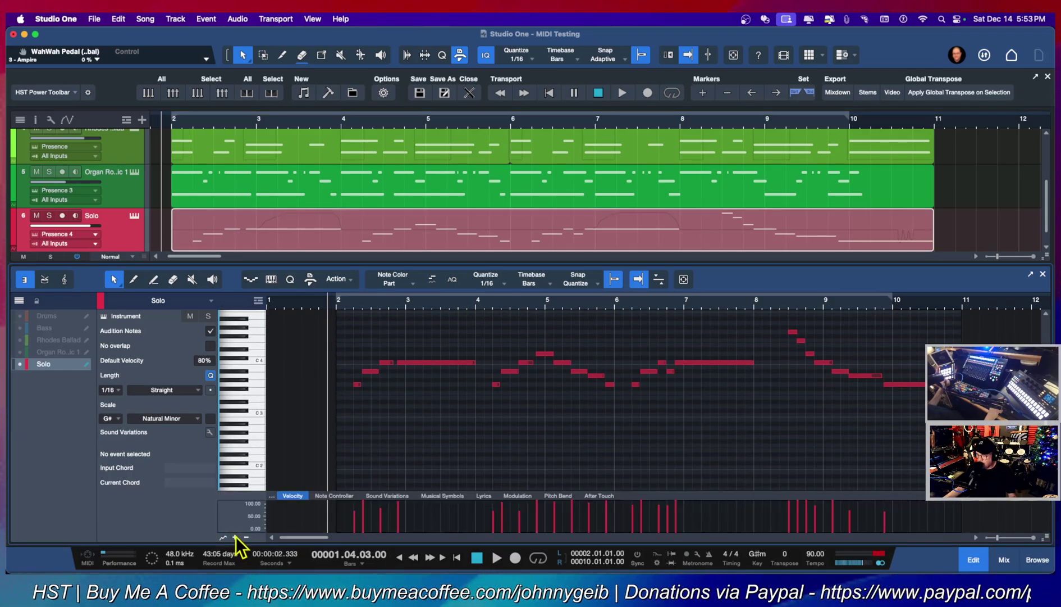
{"action": "left_click_drag", "start_coordinate": [725, 497], "coordinate": [725, 473]}
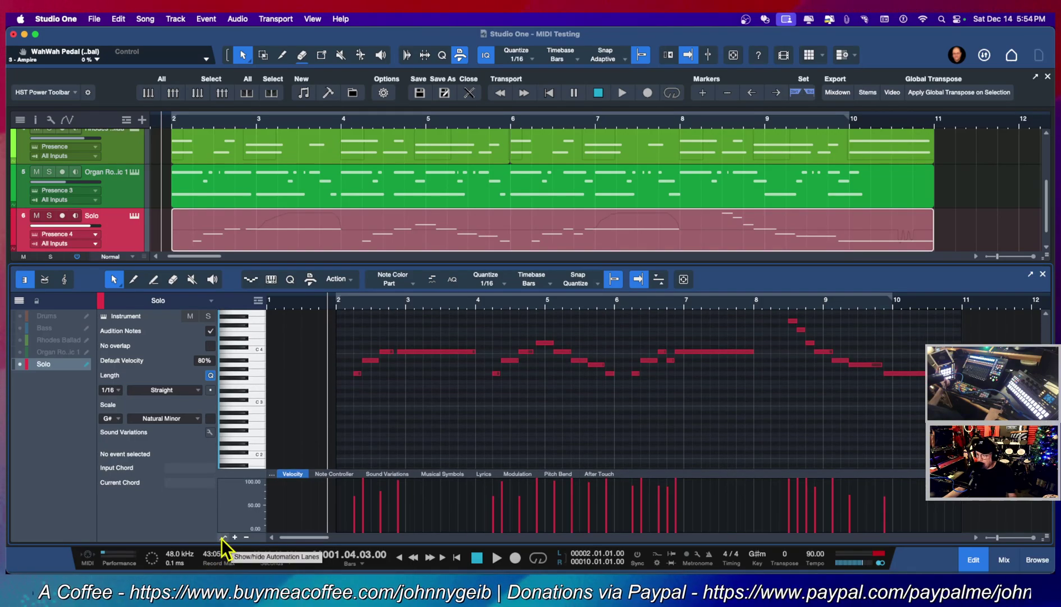
{"action": "left_click", "coordinate": [558, 473]}
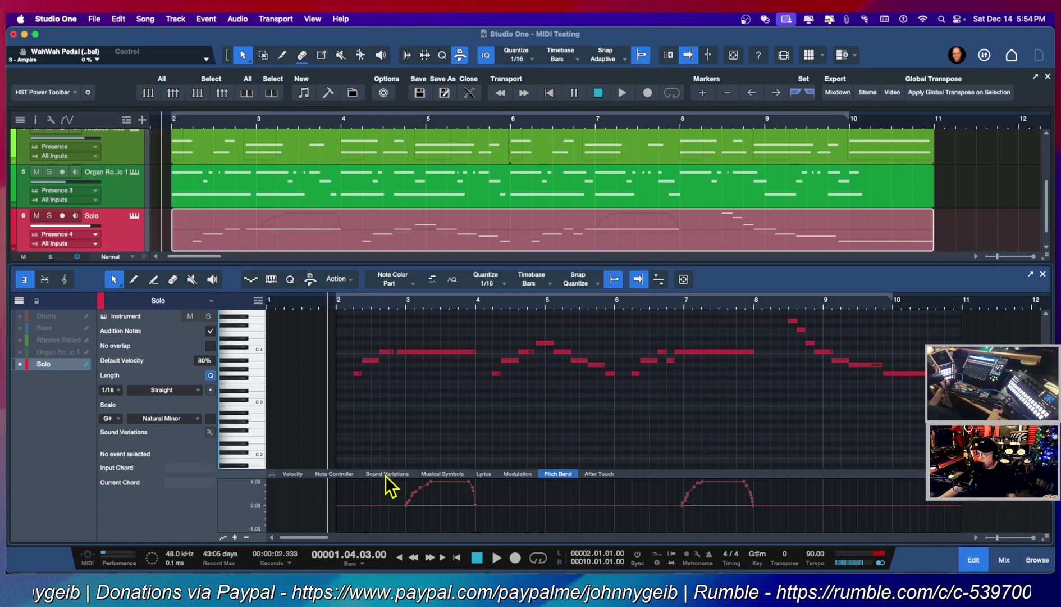
Step: Return to the mixer layout with automation lanes shown and play back from bar 9
{"action": "left_click", "coordinate": [1008, 561]}
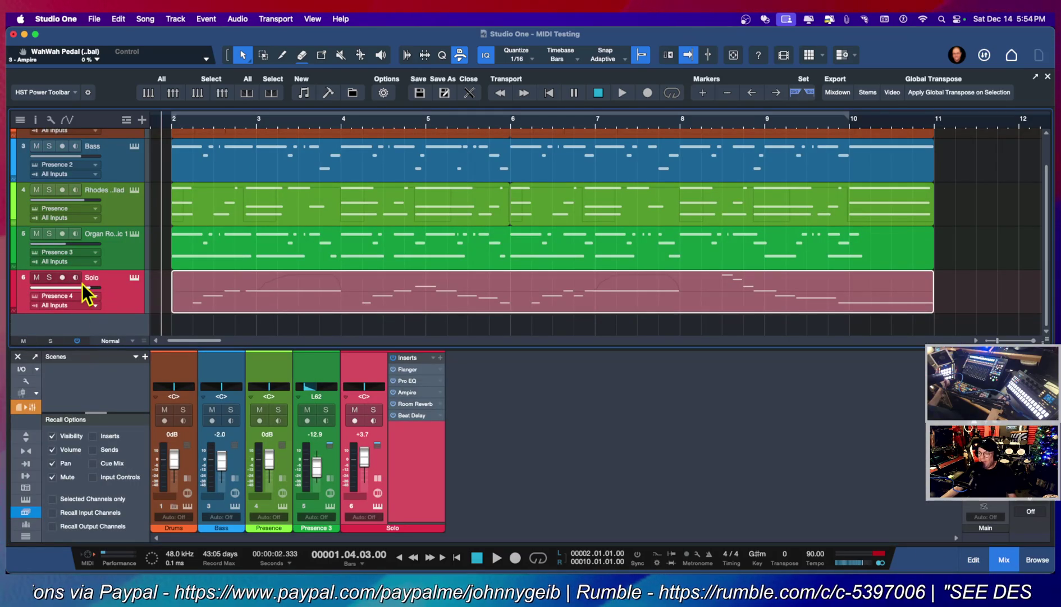
{"action": "left_click", "coordinate": [68, 119]}
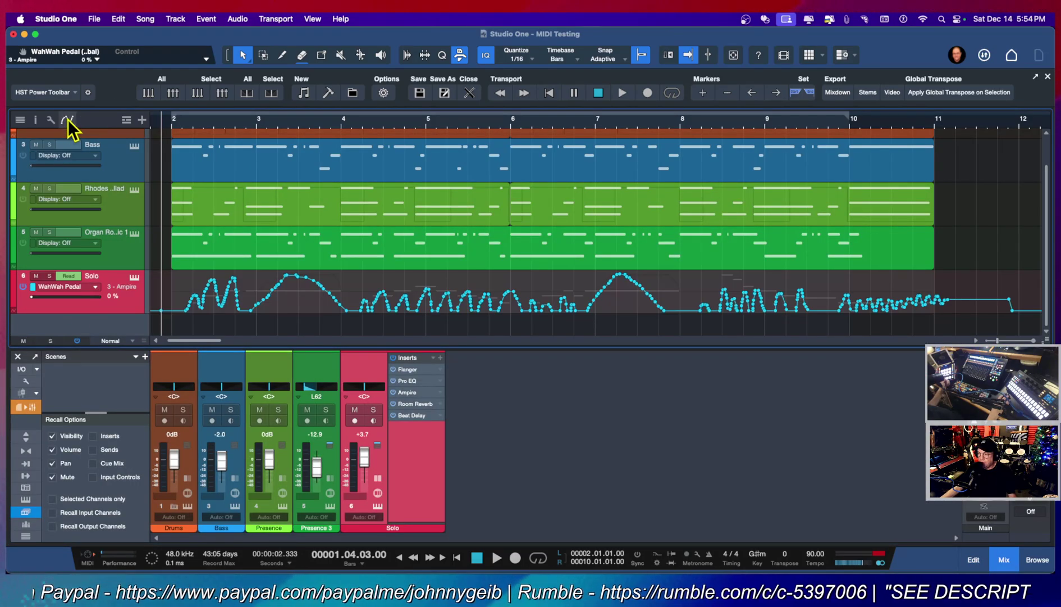
{"action": "left_click", "coordinate": [808, 121]}
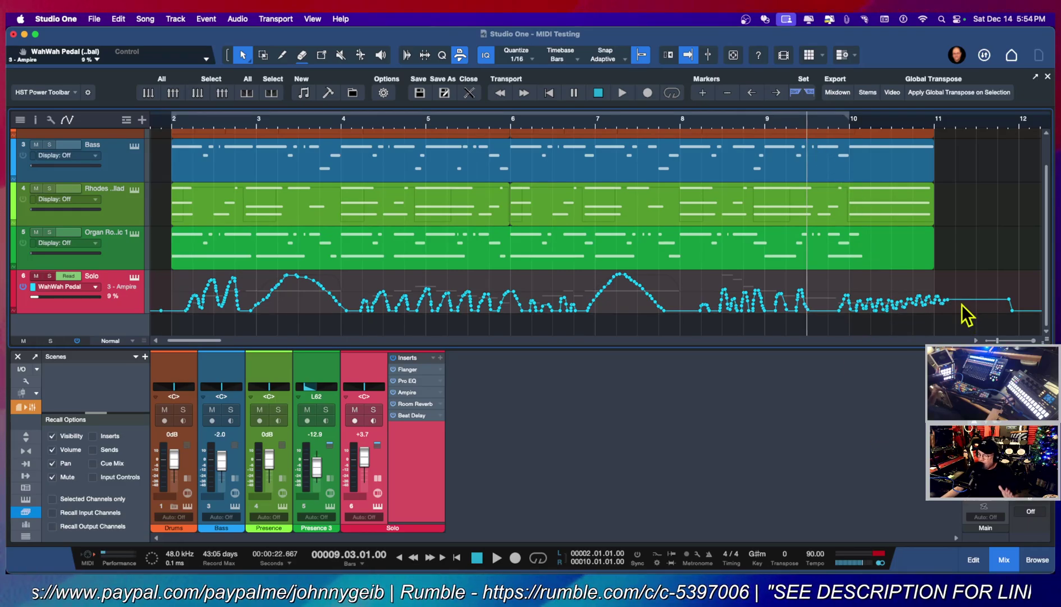
{"action": "key", "text": "space"}
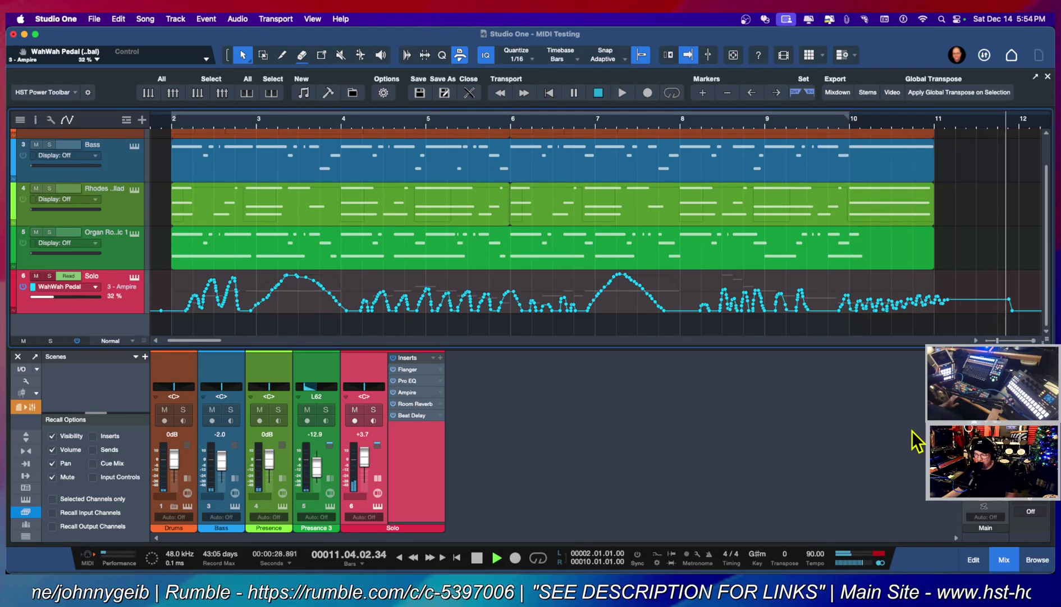
{"action": "key", "text": "space"}
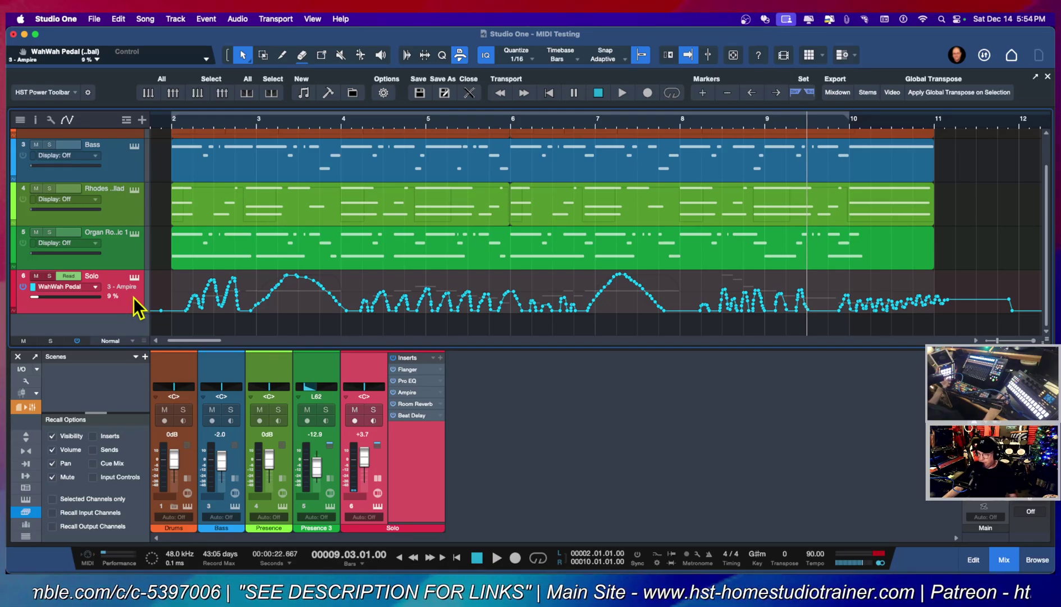
Step: Close the Ampire amp and set the Solo track's automation display to Off, revealing its MIDI notes
{"action": "key", "text": "F11"}
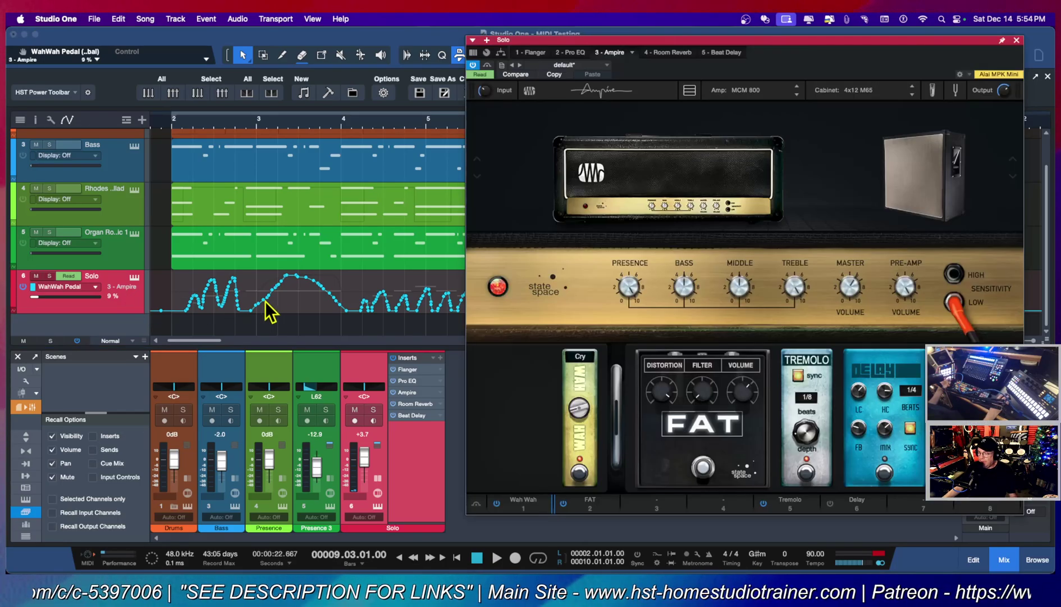
{"action": "left_click", "coordinate": [1016, 41]}
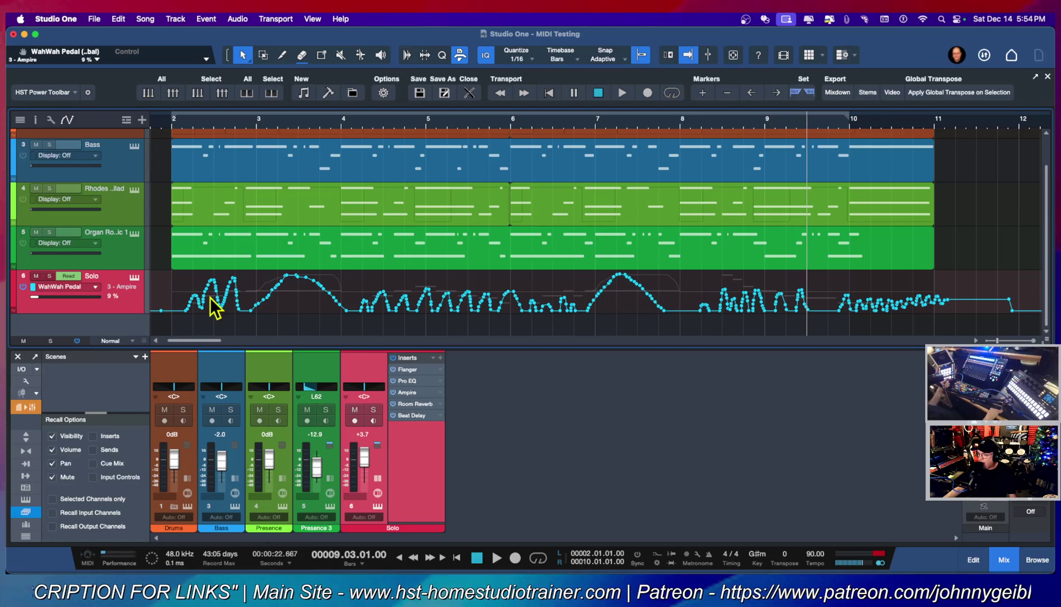
{"action": "left_click", "coordinate": [94, 287]}
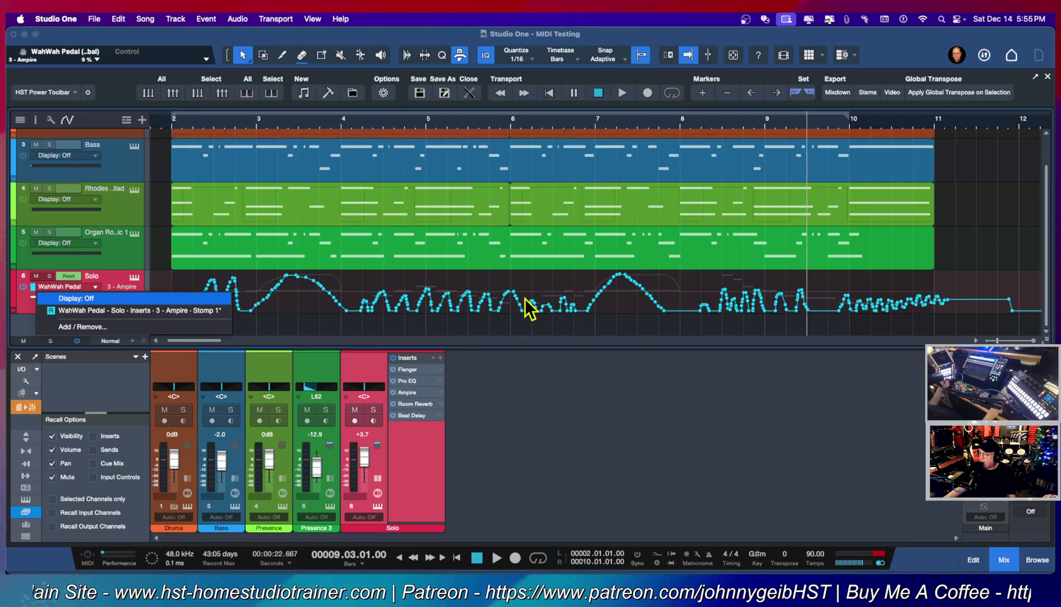
{"action": "left_click", "coordinate": [77, 298]}
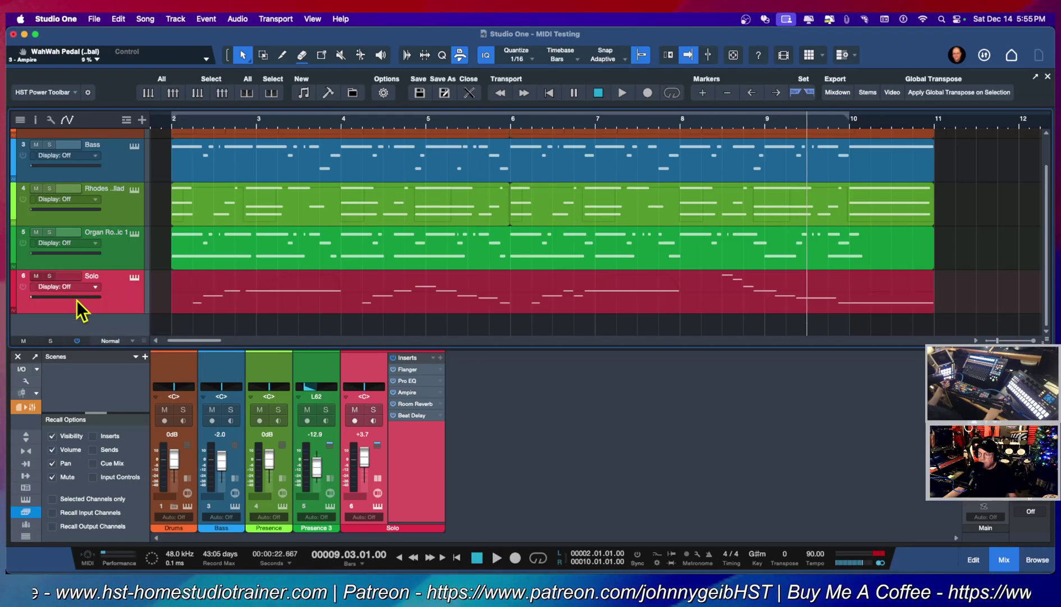
{"action": "double_click", "coordinate": [457, 306]}
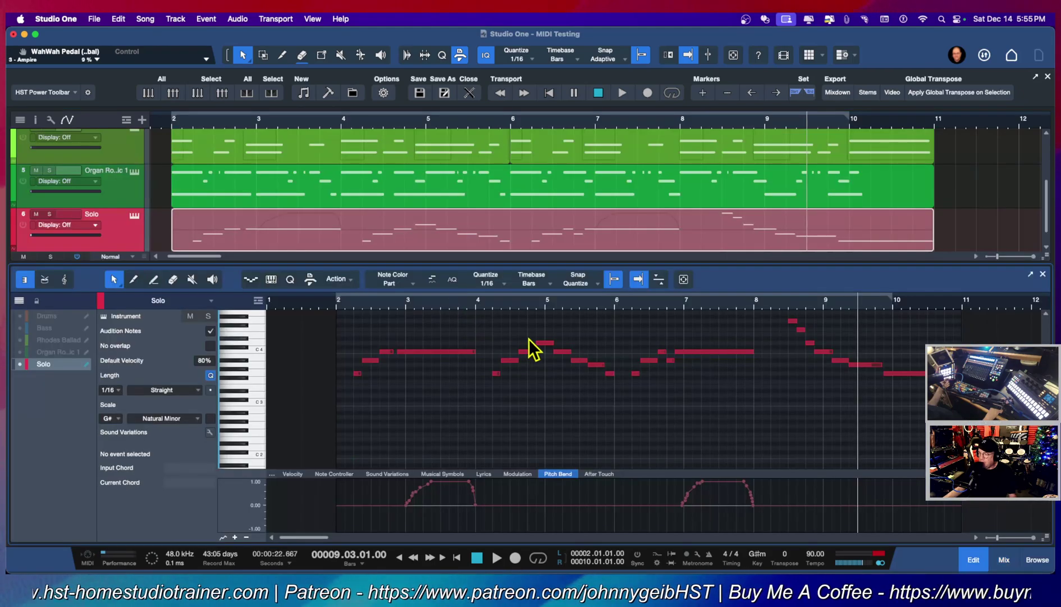